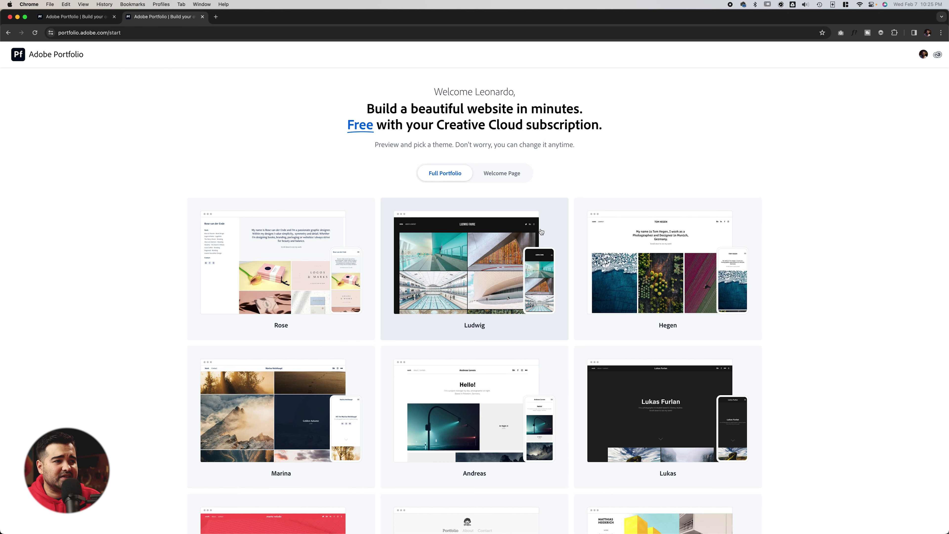
- Preview the Sawdust theme and build the site on it
scroll(542, 233, down, 10)
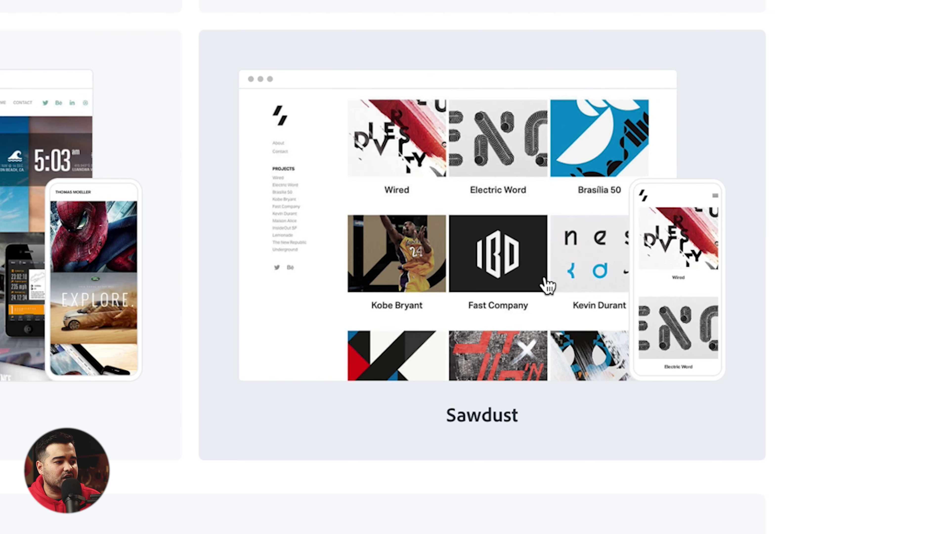
click(547, 293)
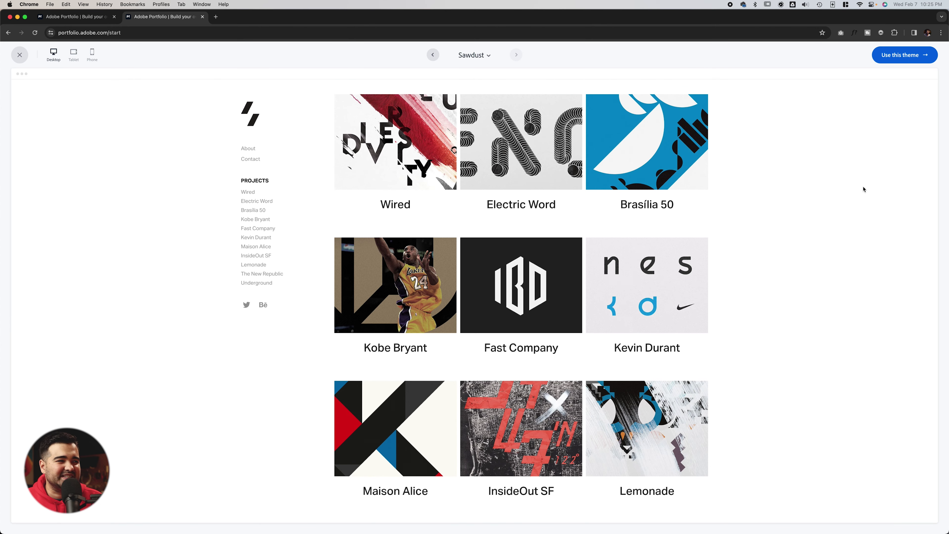
click(909, 59)
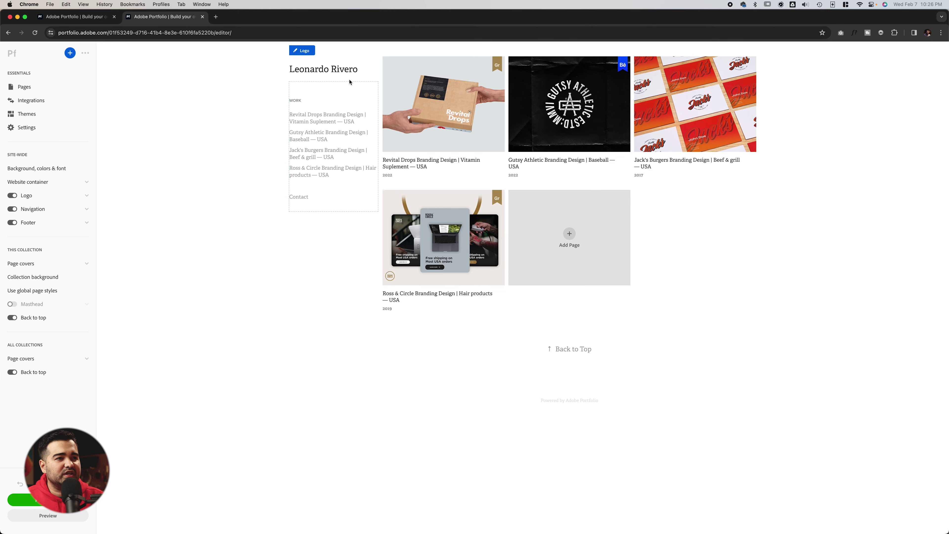
- Replace the site name with the Logo.png image, 55 px max width, aligned left
click(304, 56)
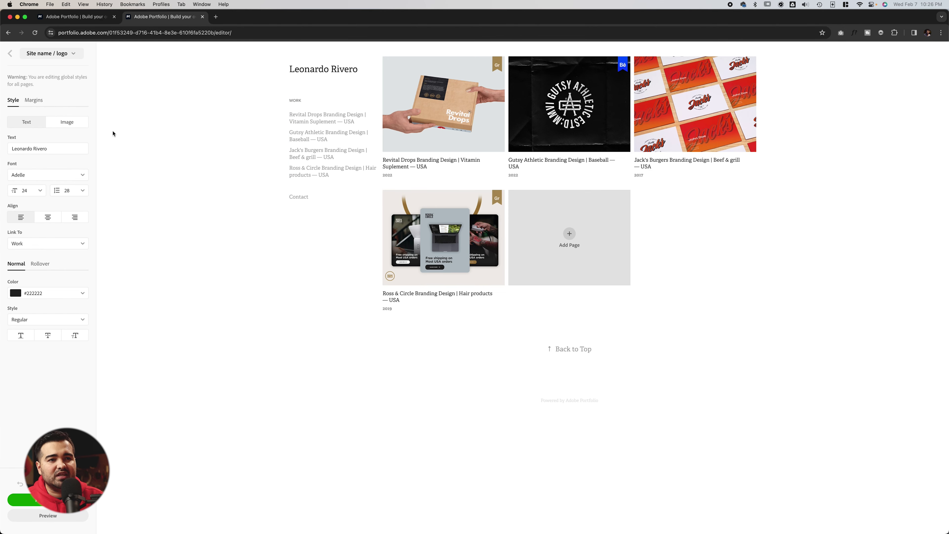
click(67, 122)
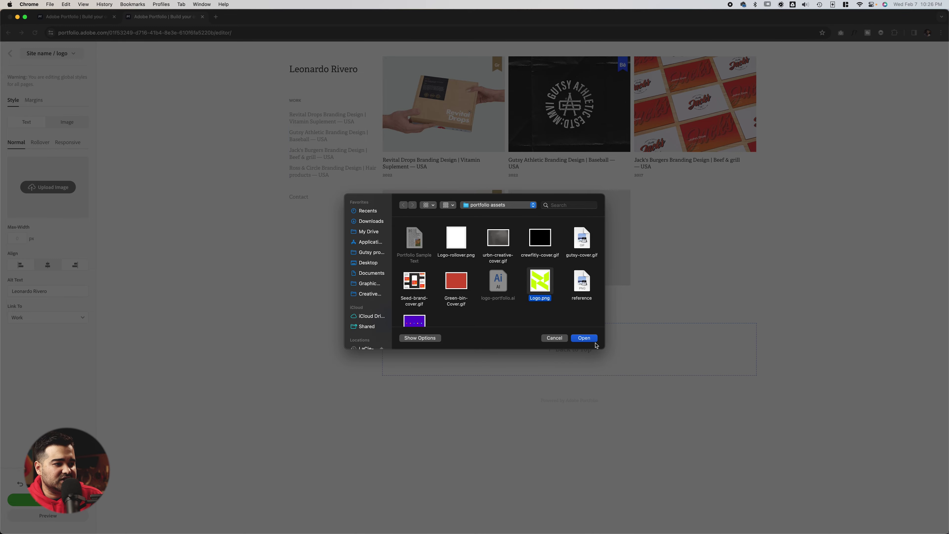
click(594, 339)
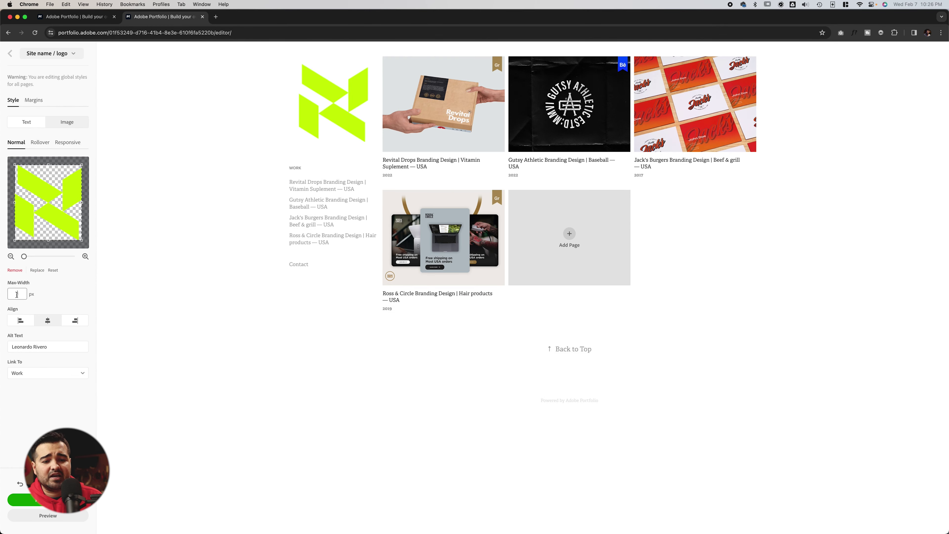
text(55)
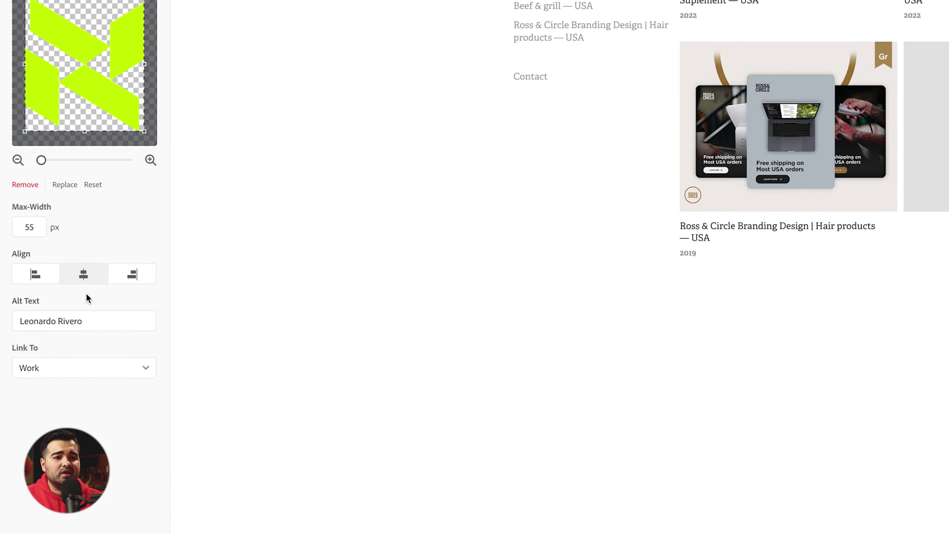
click(23, 322)
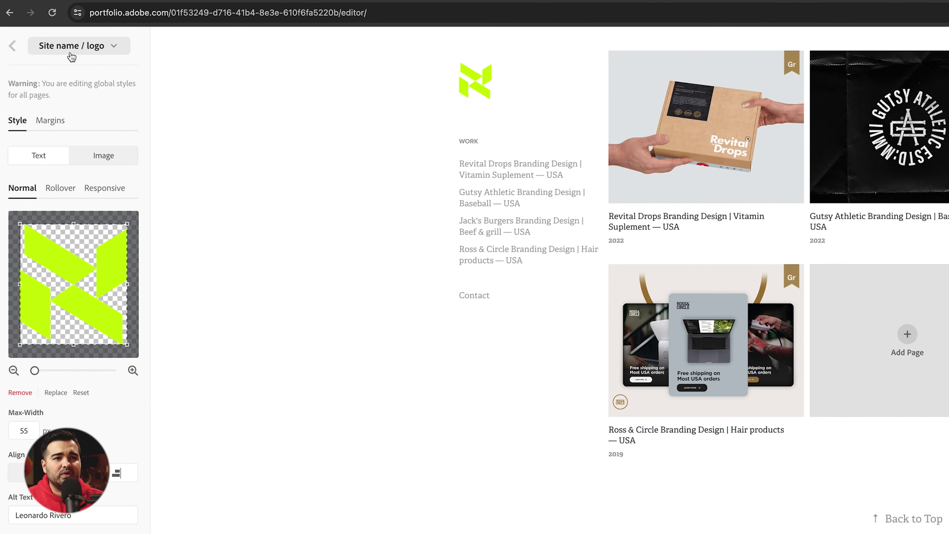
click(28, 57)
key(Escape)
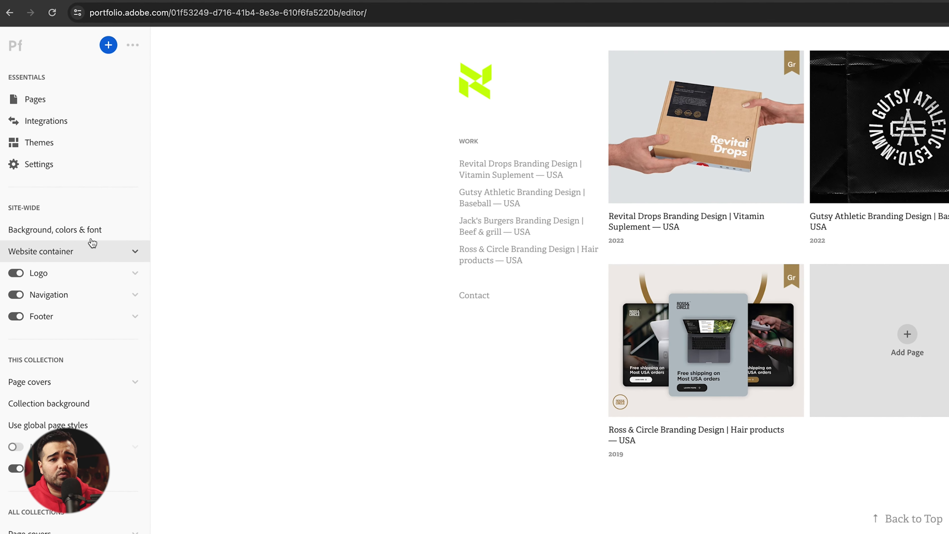
- Switch the site to the Dark colour scheme and search Adobe Fonts for elza
click(93, 230)
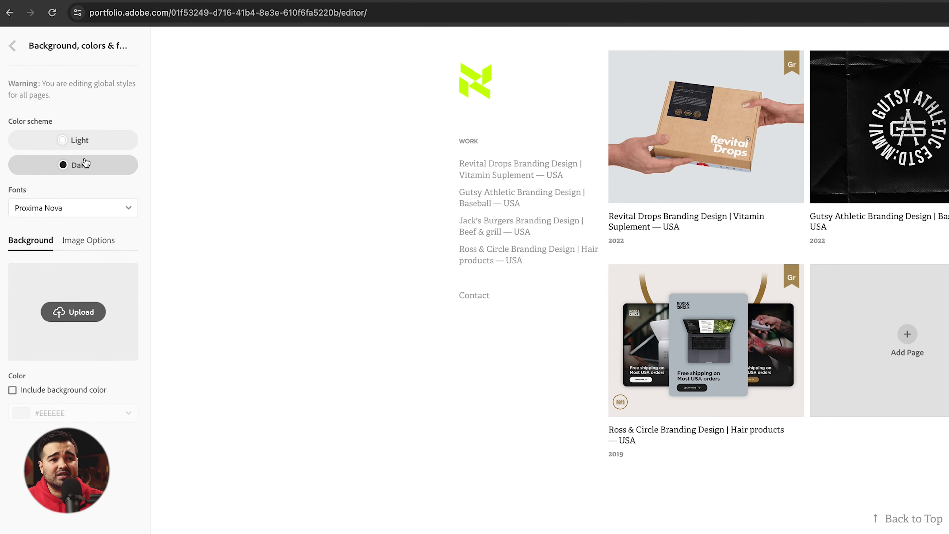
click(84, 166)
click(87, 208)
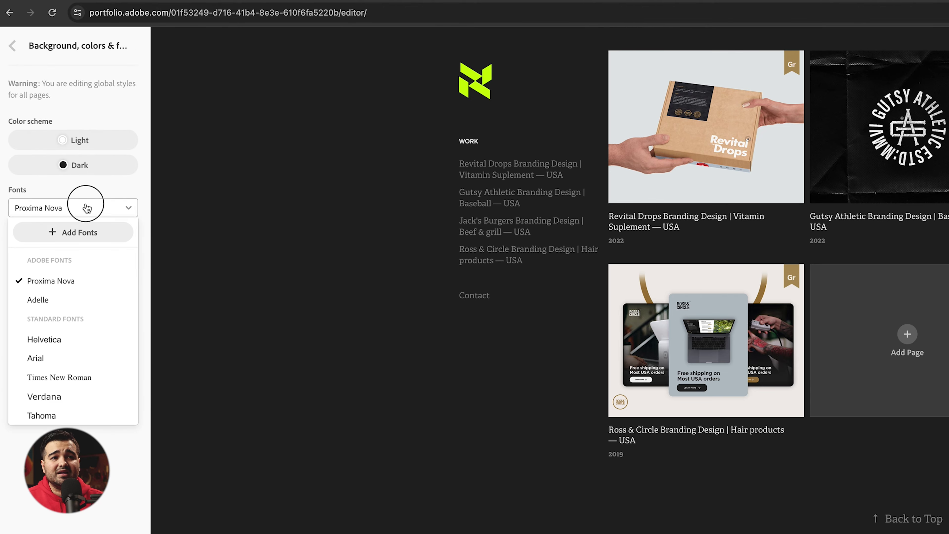
click(80, 232)
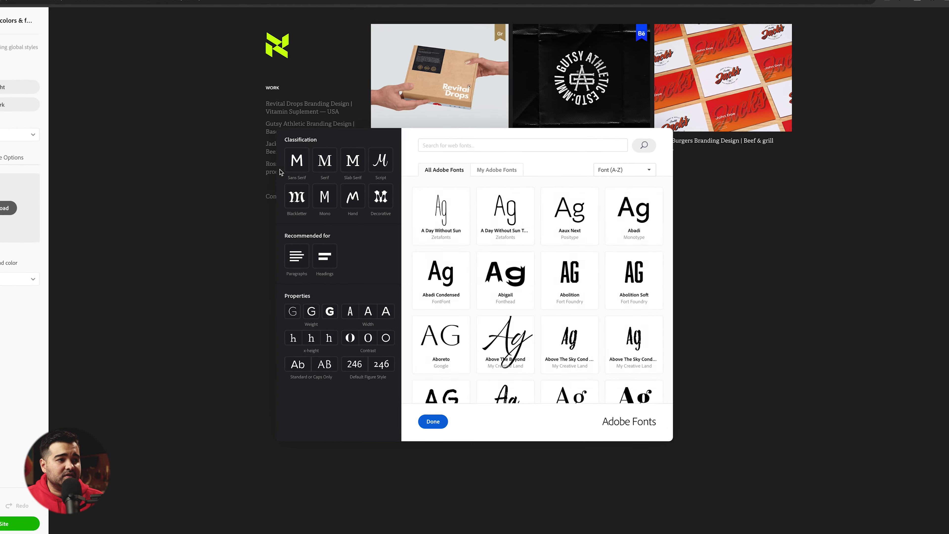
click(412, 41)
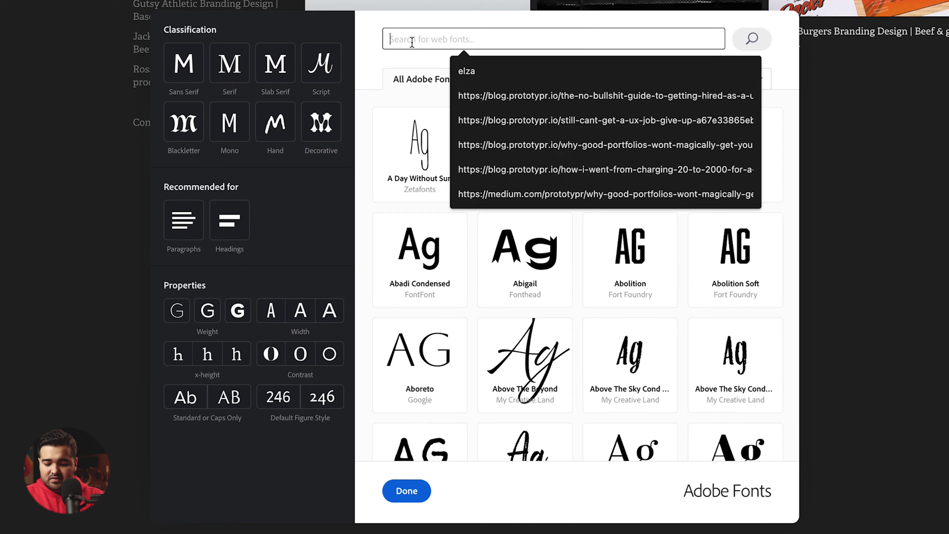
text(elza)
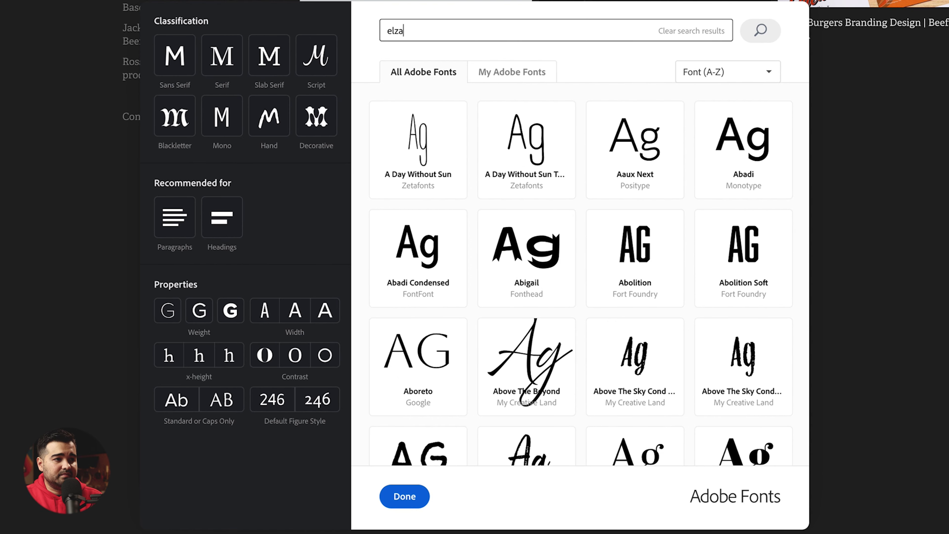
click(752, 40)
- Add Elza from Adobe Fonts and make it the site-wide font
click(416, 147)
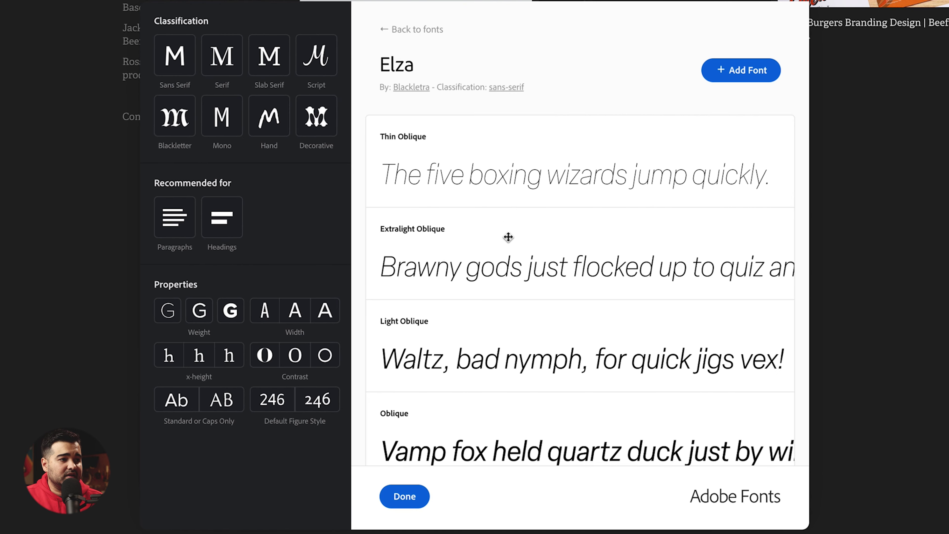
click(742, 70)
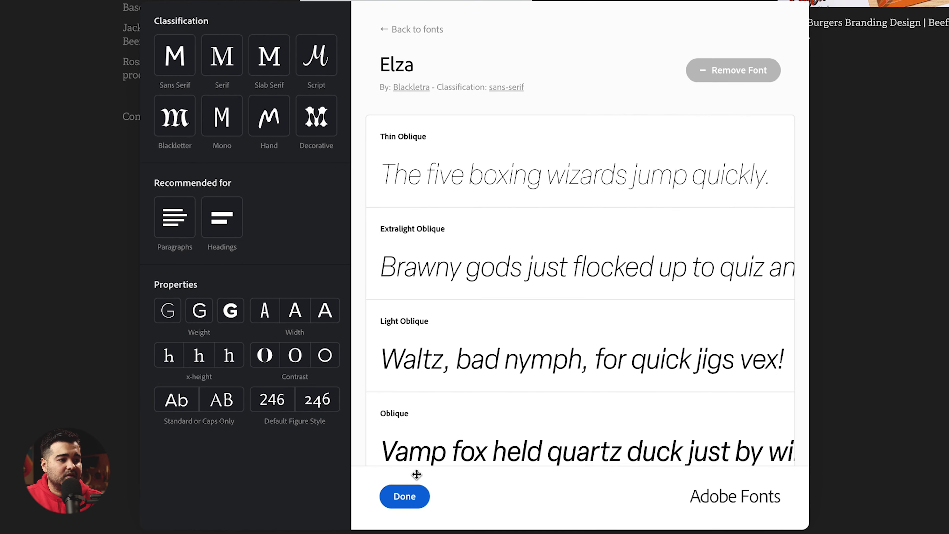
click(405, 498)
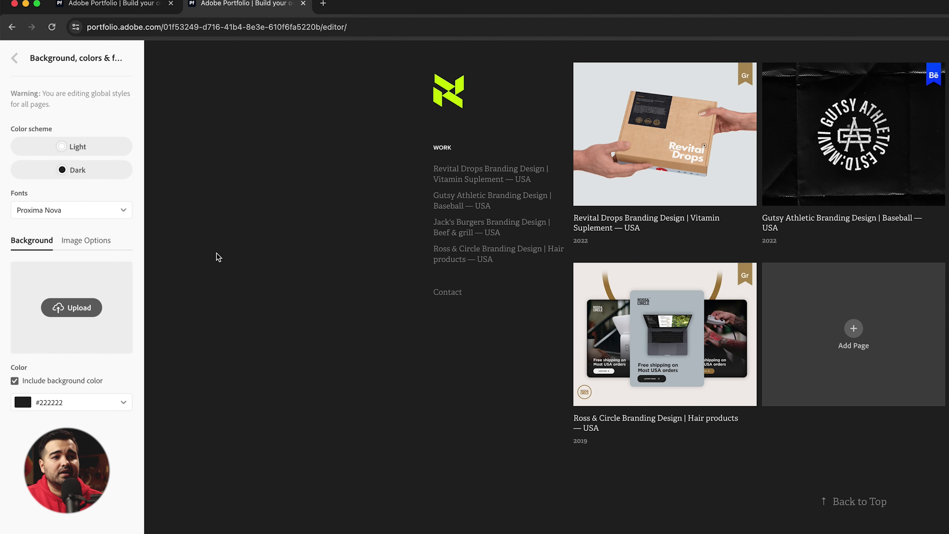
click(68, 211)
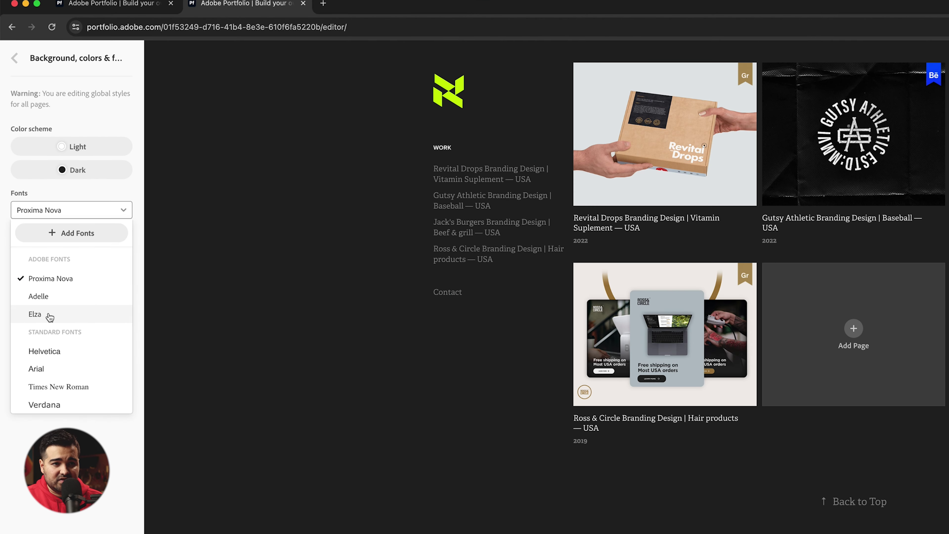
click(35, 314)
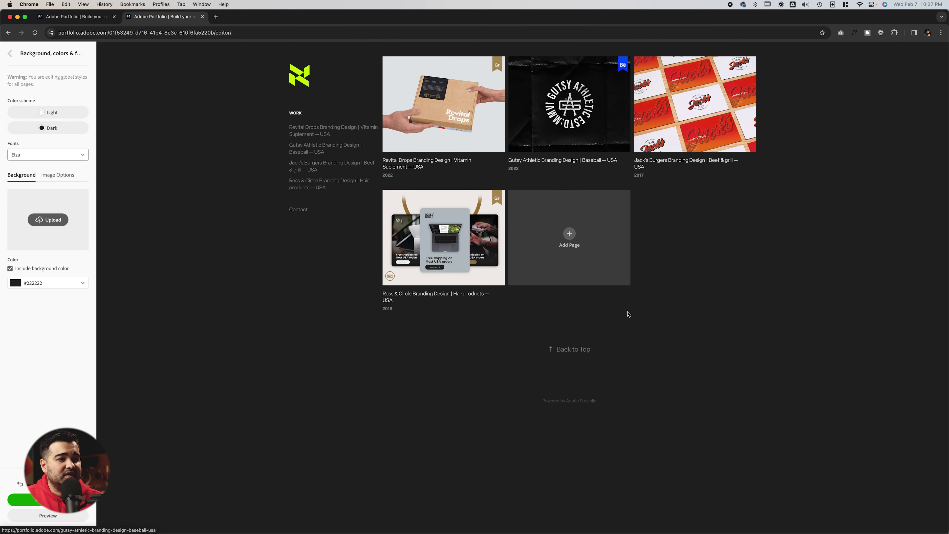
key(Escape)
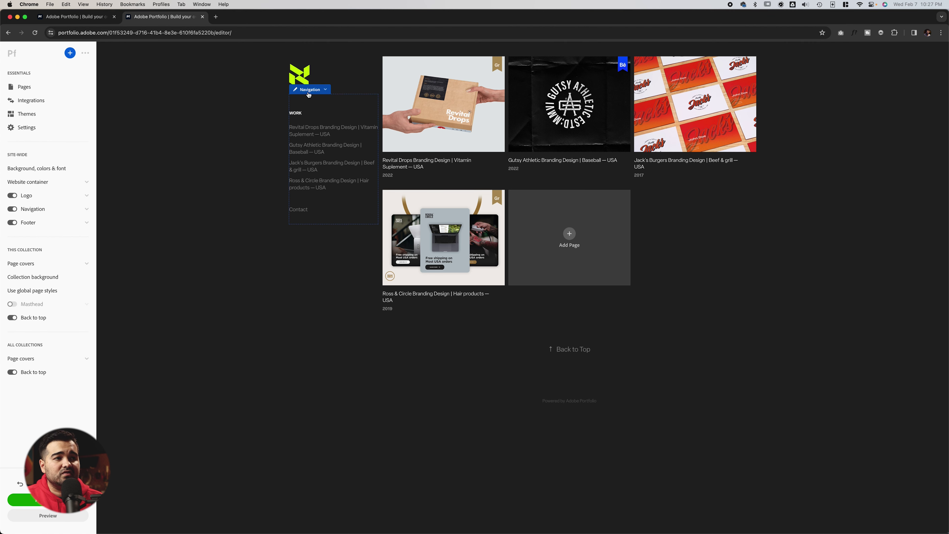
- Move the Contact page above Work and duplicate it
click(24, 87)
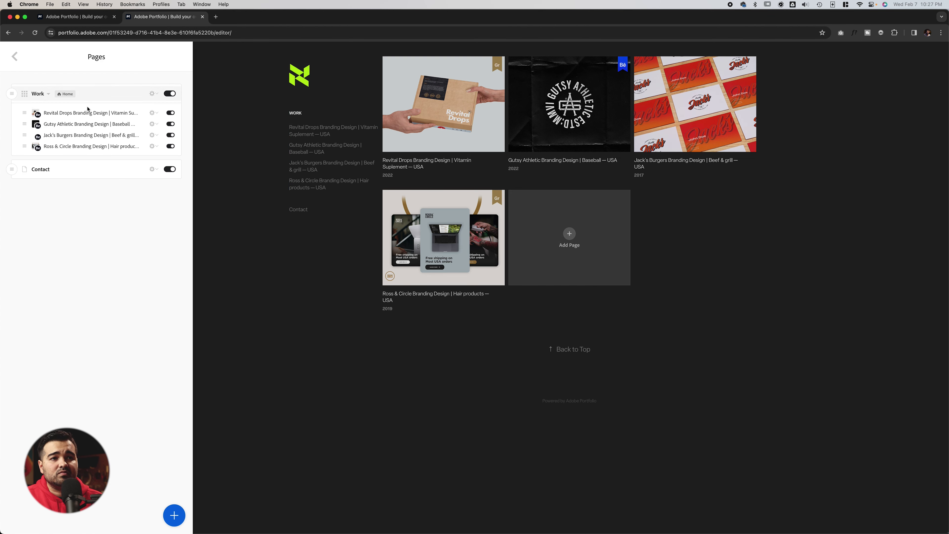
drag(13, 171, 13, 93)
click(157, 96)
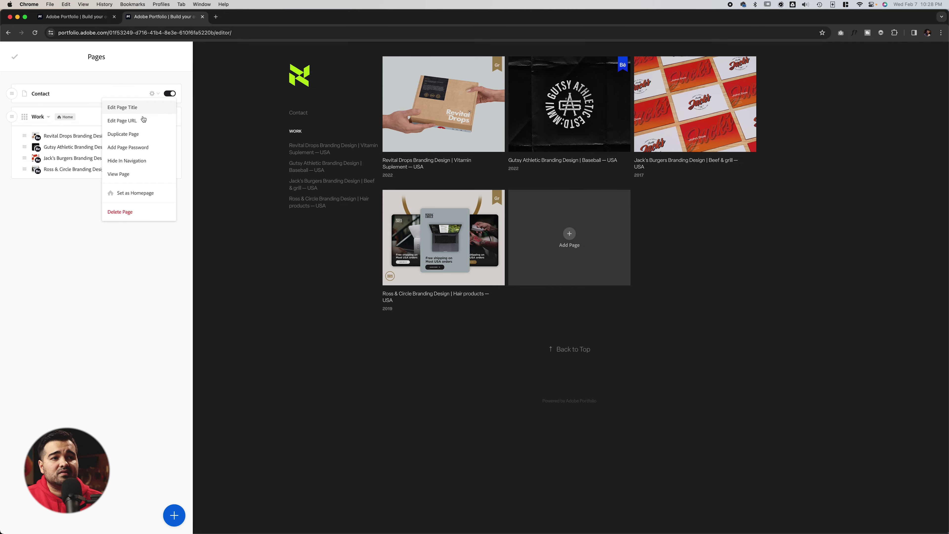
click(134, 136)
- Rename the Copy of Contact page to About
click(152, 93)
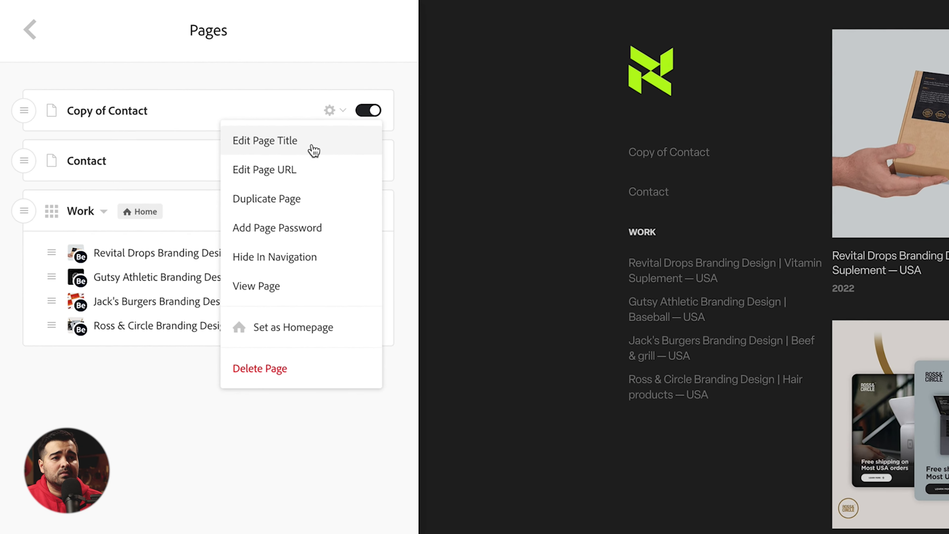
click(313, 150)
key(ctrl+a)
text(Abo)
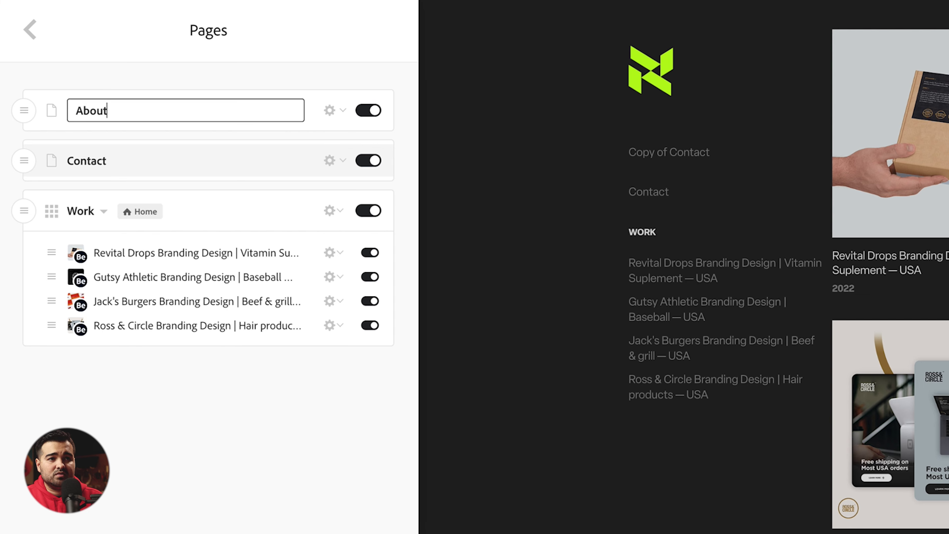
key(Return)
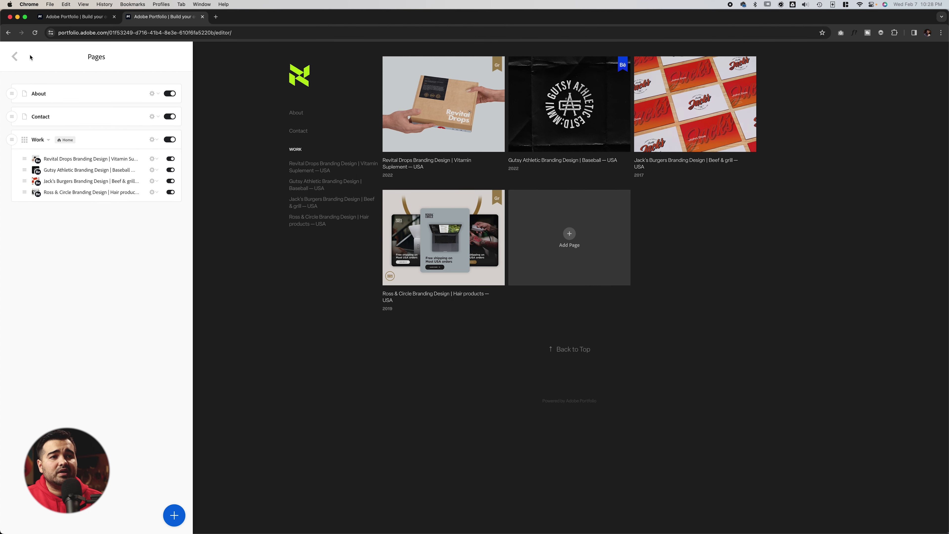
click(13, 58)
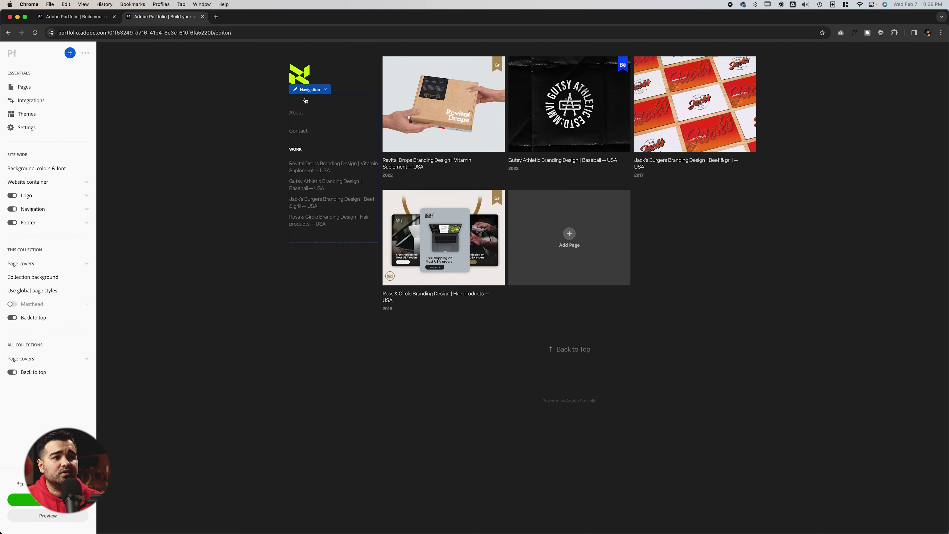
- Customize the navigation and lower the page titles' bottom margin
click(318, 95)
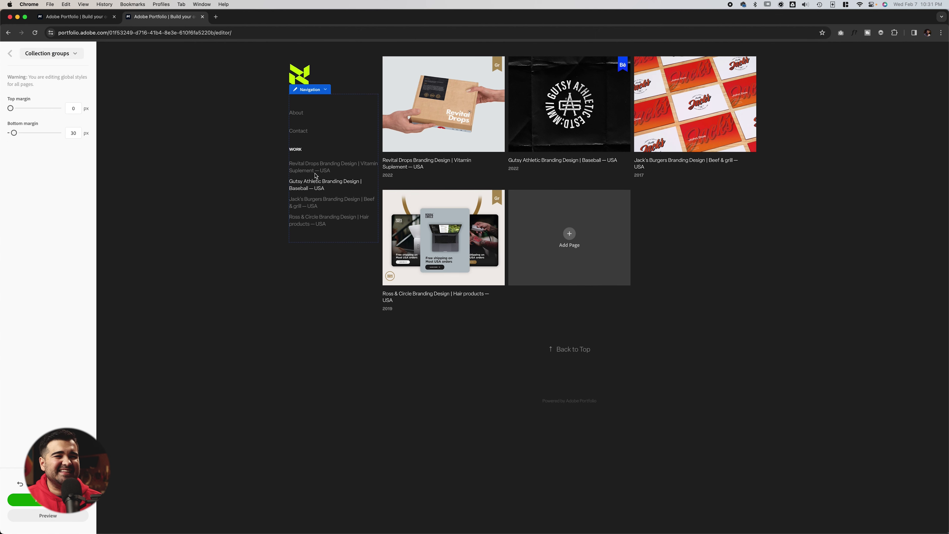
click(307, 94)
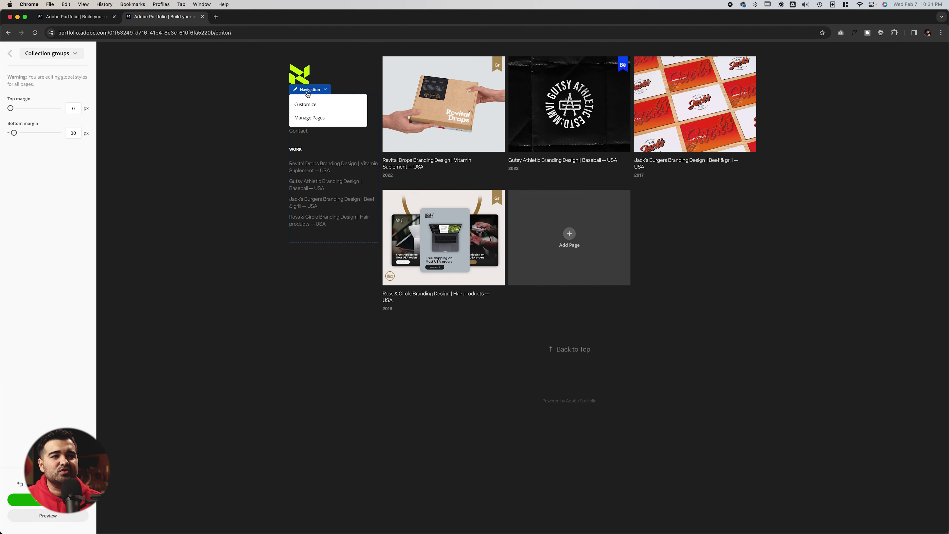
click(315, 106)
click(54, 59)
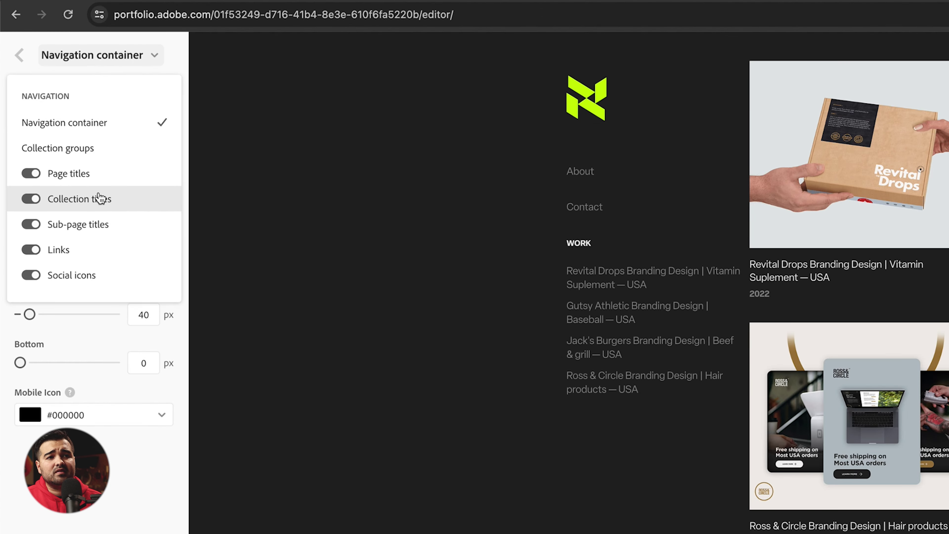
click(101, 173)
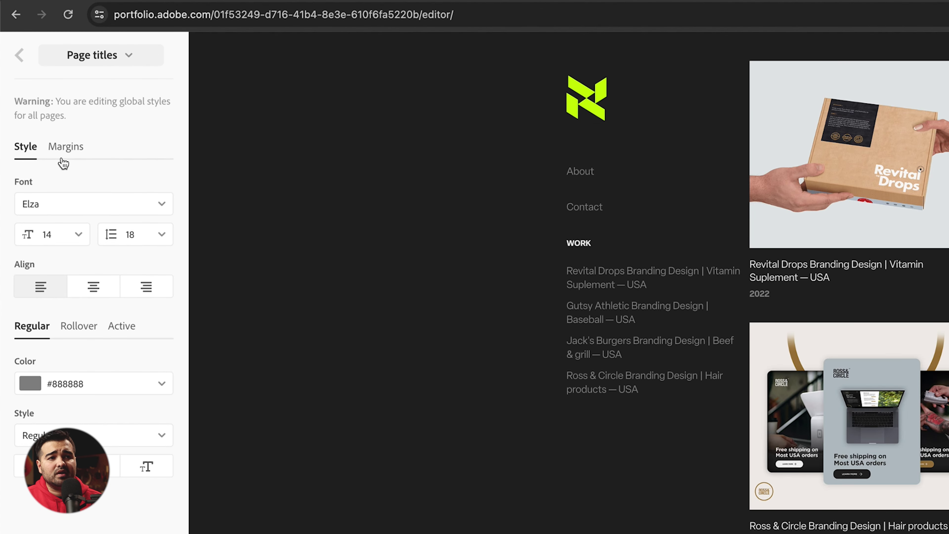
click(64, 147)
key(Down)
key(Down)
key(Down)
key(Down)
key(Down)
key(Down)
key(Down)
key(Down)
key(Down)
key(Down)
key(Down)
key(Down)
key(Down)
key(Down)
key(Down)
key(Down)
- Set the collection groups' top margin to 20 px
click(100, 54)
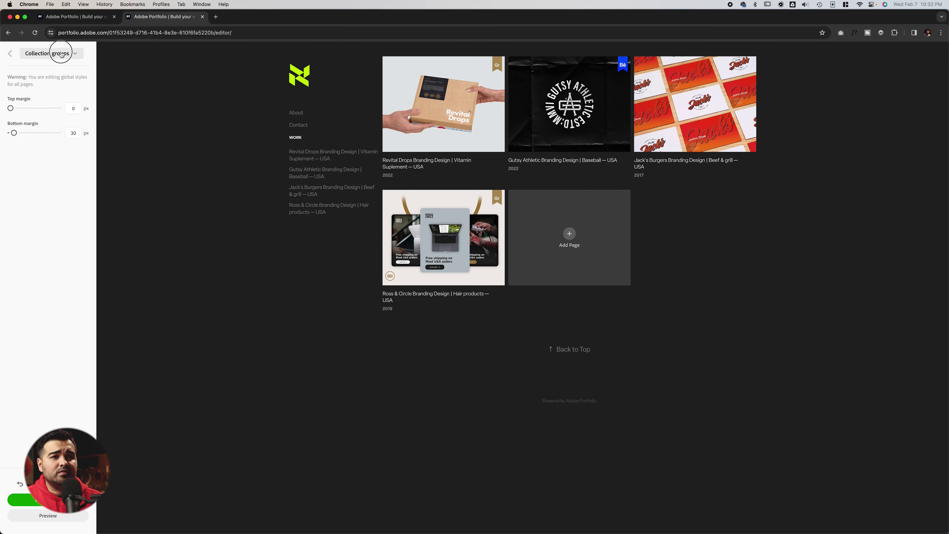
click(60, 101)
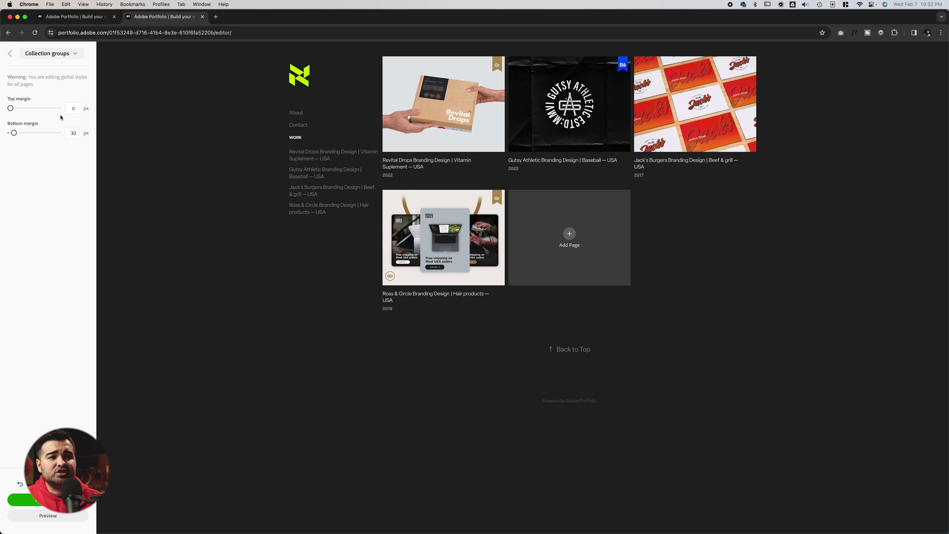
text(20)
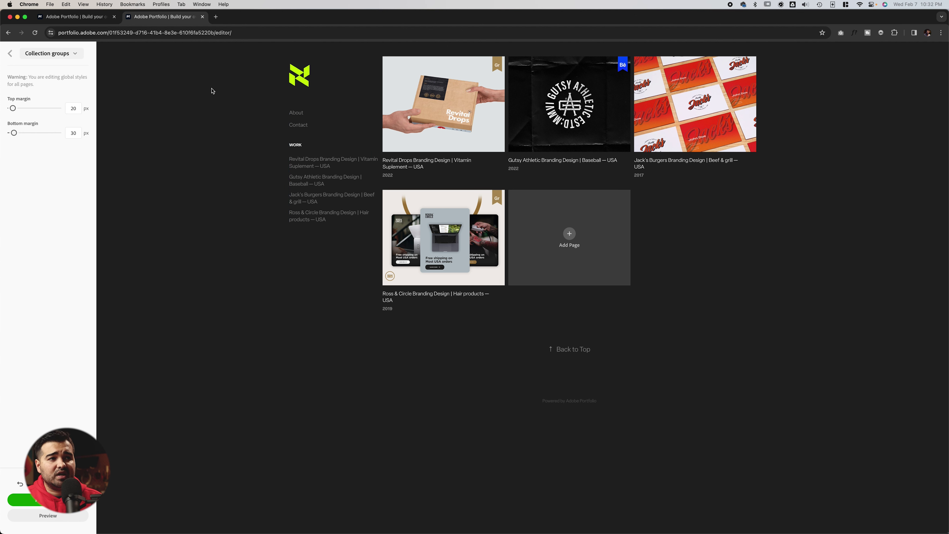
- Delete the contact form from the About page
click(297, 113)
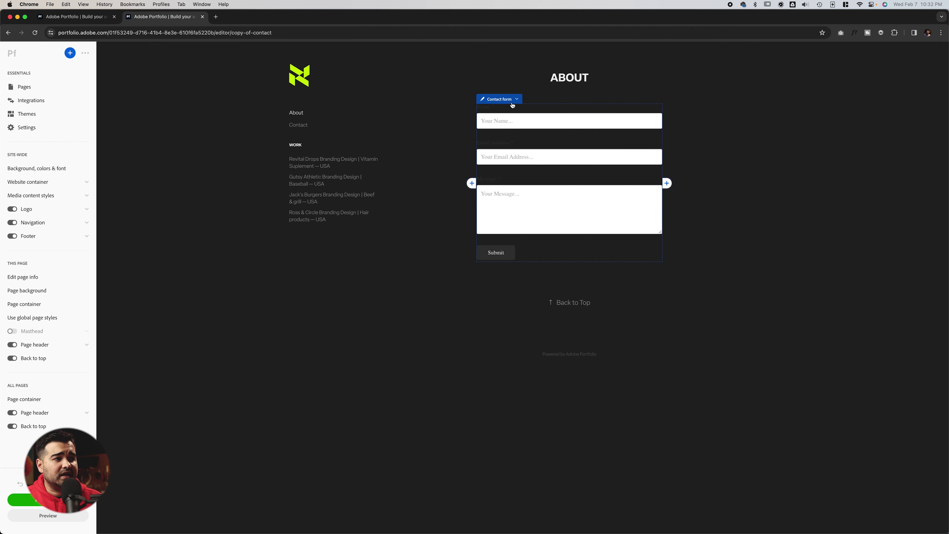
mouse_move(512, 106)
click(510, 149)
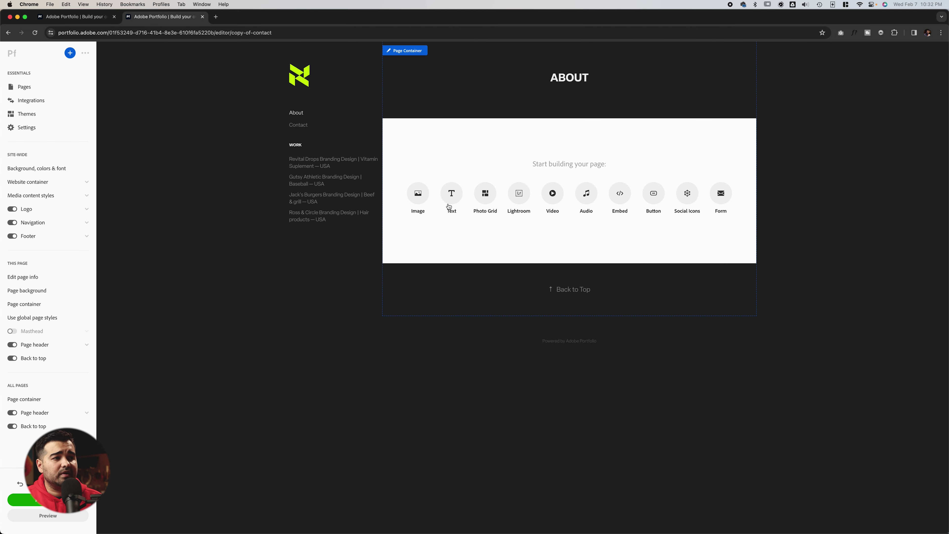
key(super+Tab)
key(super+Tab)
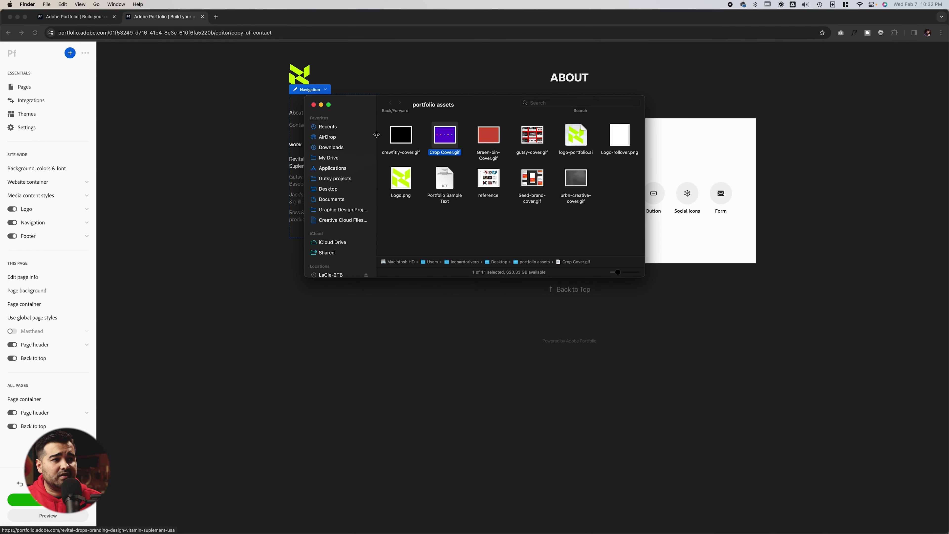
- Open Portfolio Sample Text and select the About heading and paragraph for the About page
double_click(440, 184)
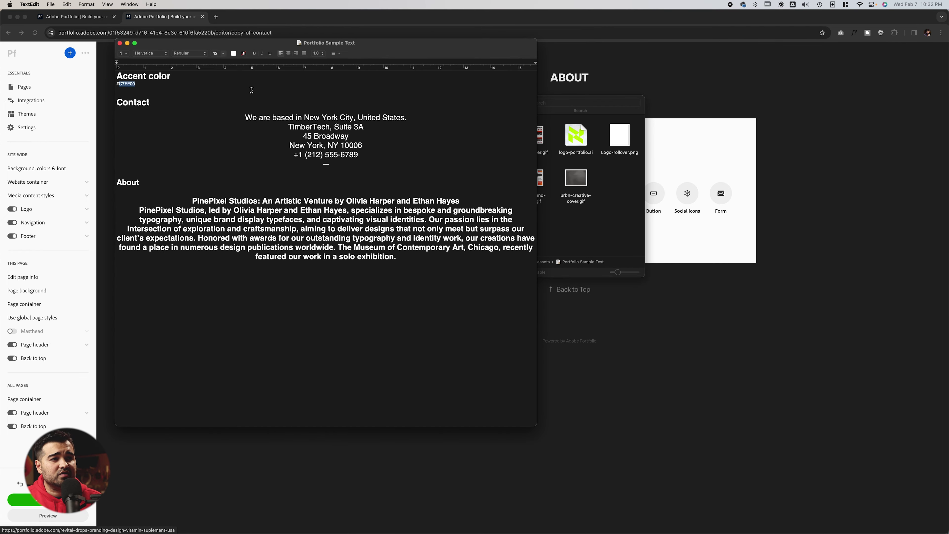
drag(368, 156, 279, 127)
click(316, 220)
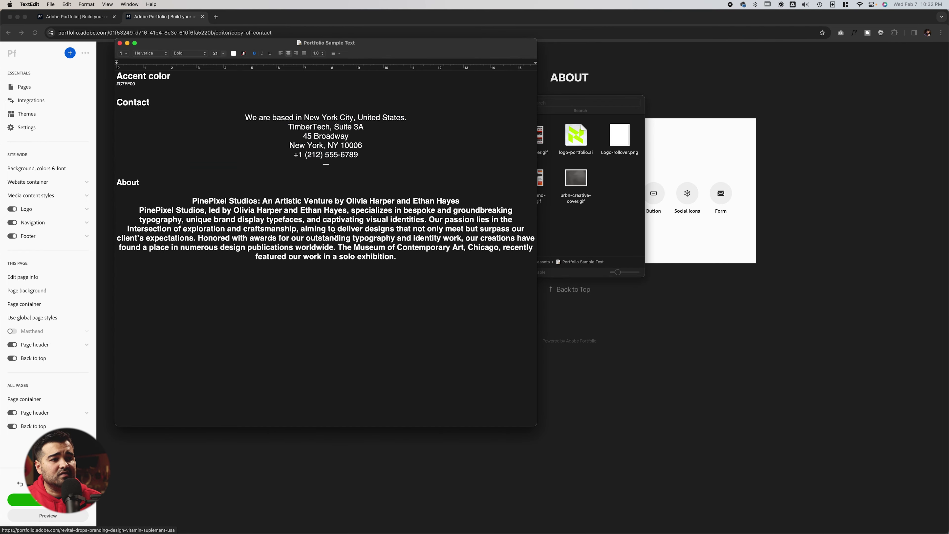
drag(403, 260, 193, 201)
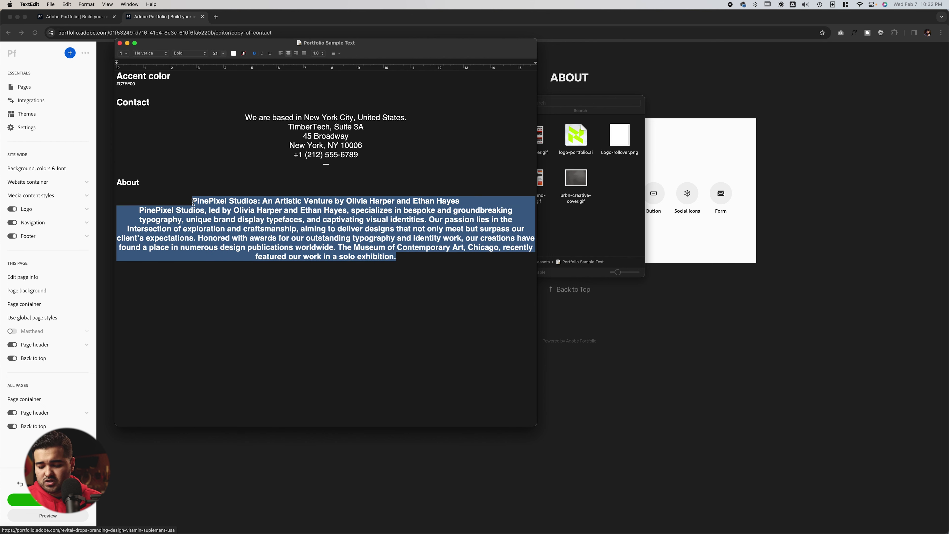
click(667, 382)
click(452, 193)
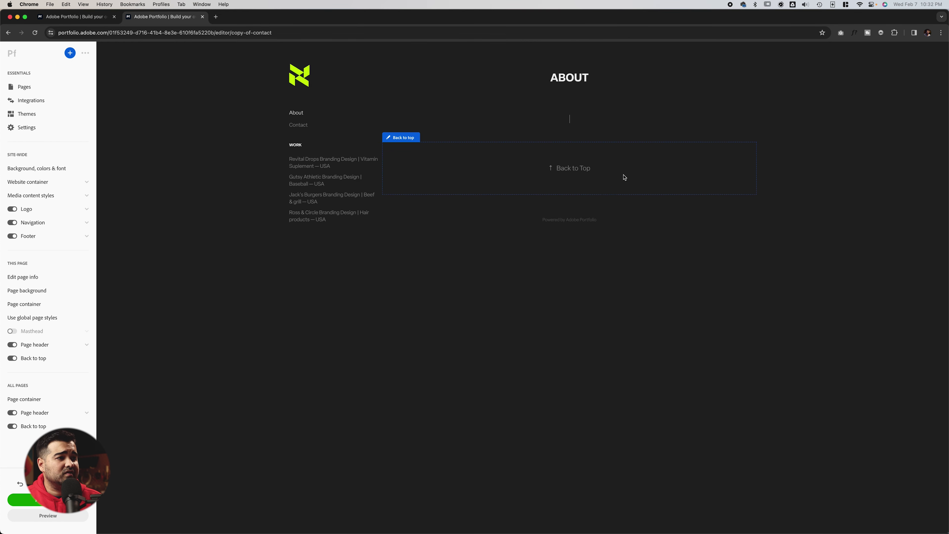
- Paste the About text into the block and set its font size to 24
key(super+v)
key(super+a)
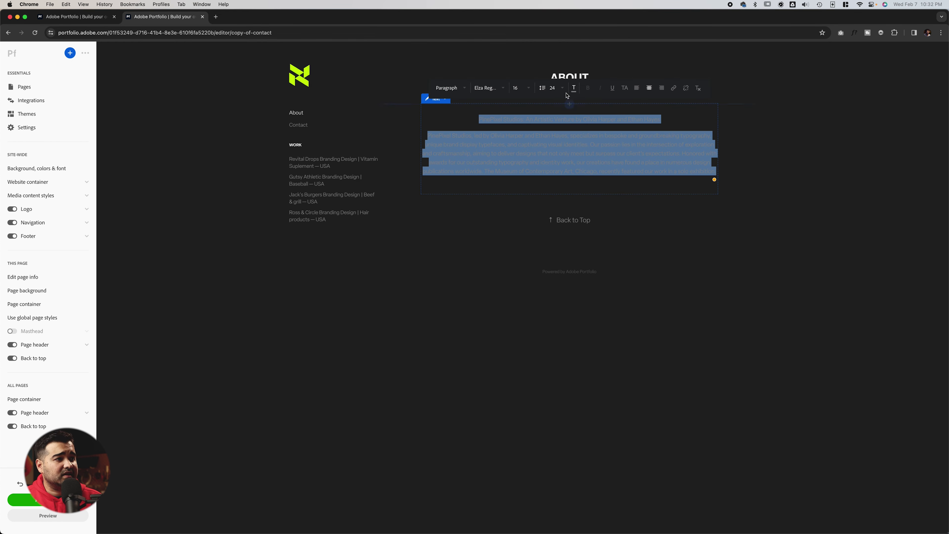
click(520, 90)
click(515, 87)
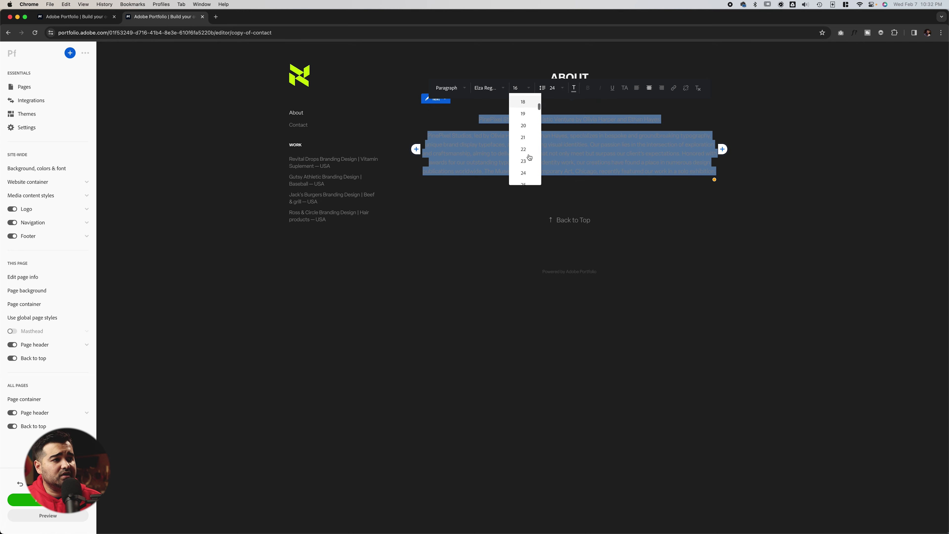
text(24)
key(Return)
- Set the About text's line height to 32
click(552, 98)
scroll(564, 156, down, 7)
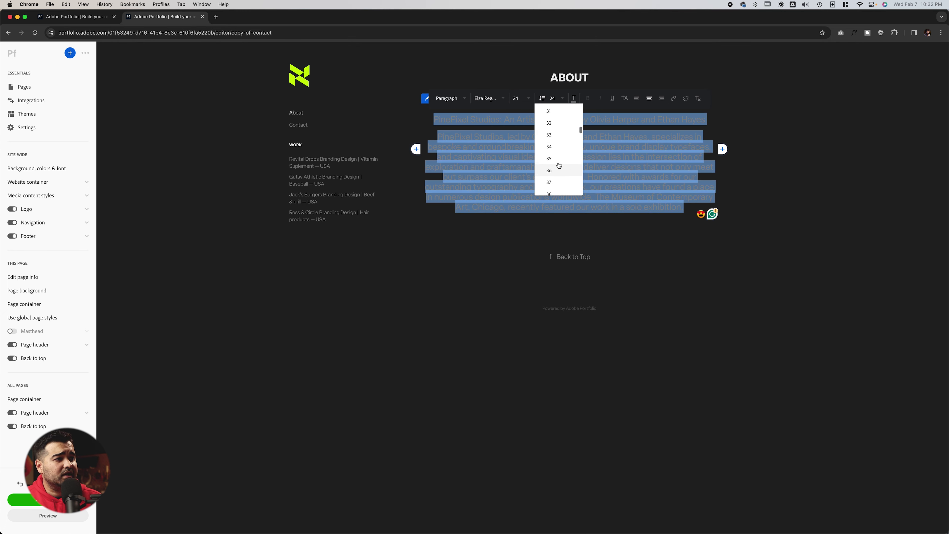
click(549, 122)
click(552, 98)
click(549, 148)
click(624, 287)
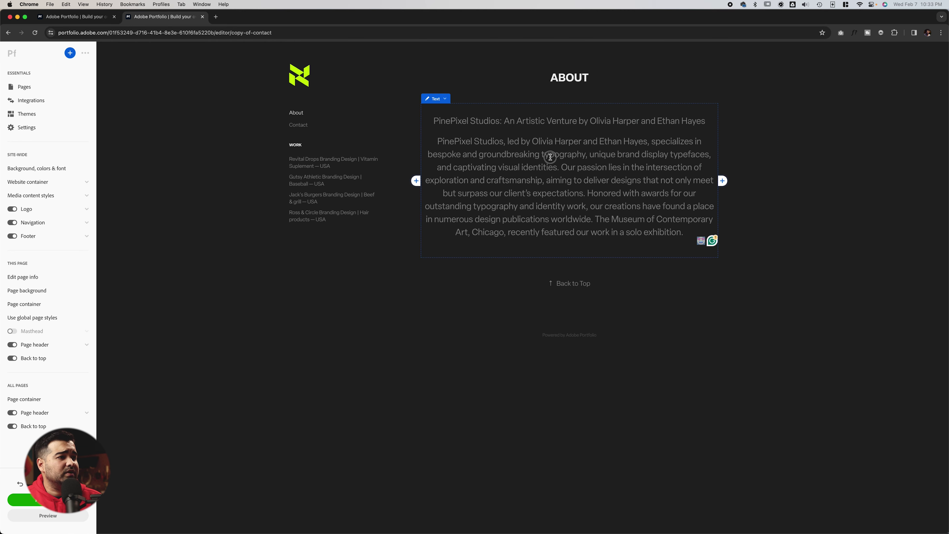
- Make all the About text white
key(super+a)
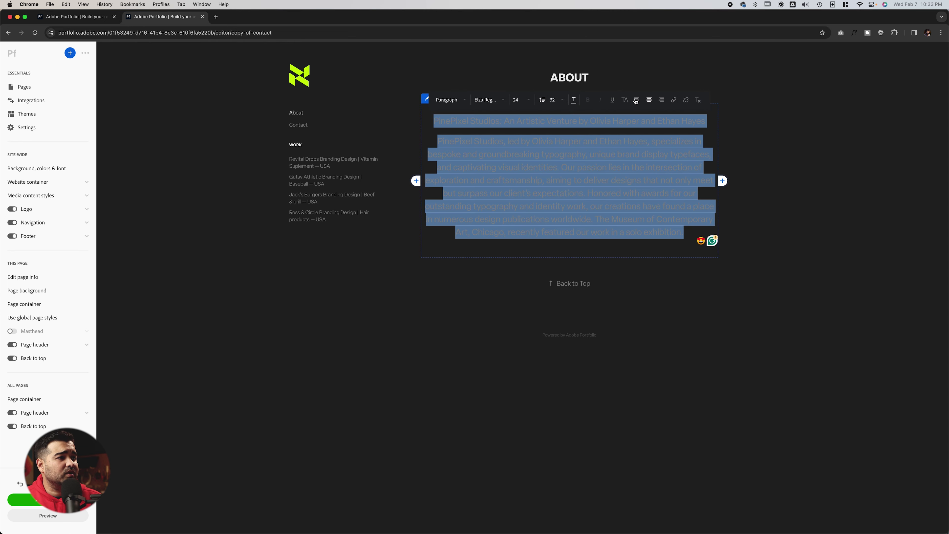
click(574, 99)
click(499, 304)
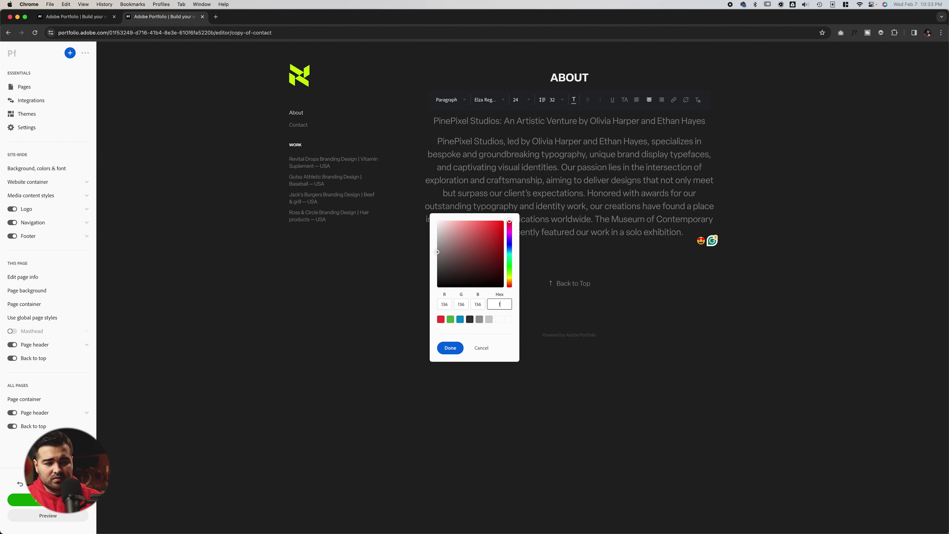
click(459, 348)
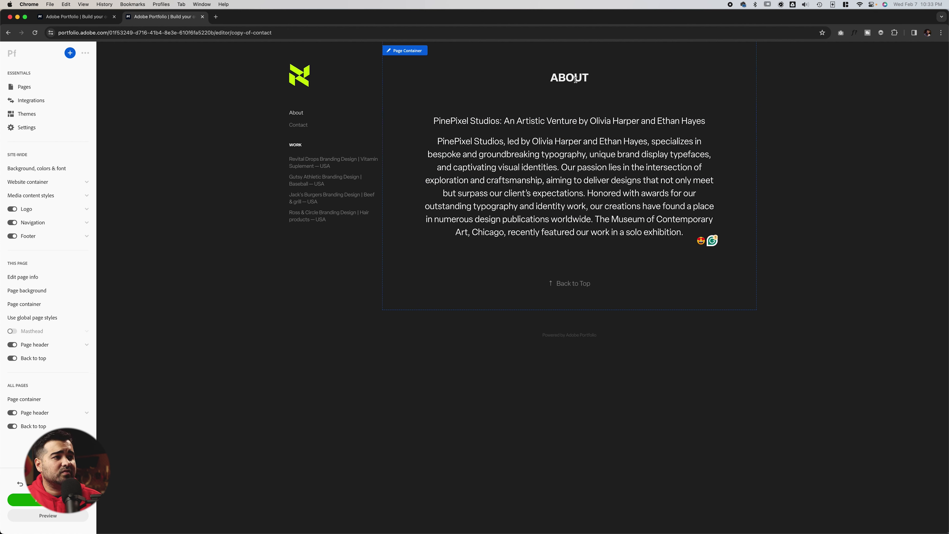
click(316, 90)
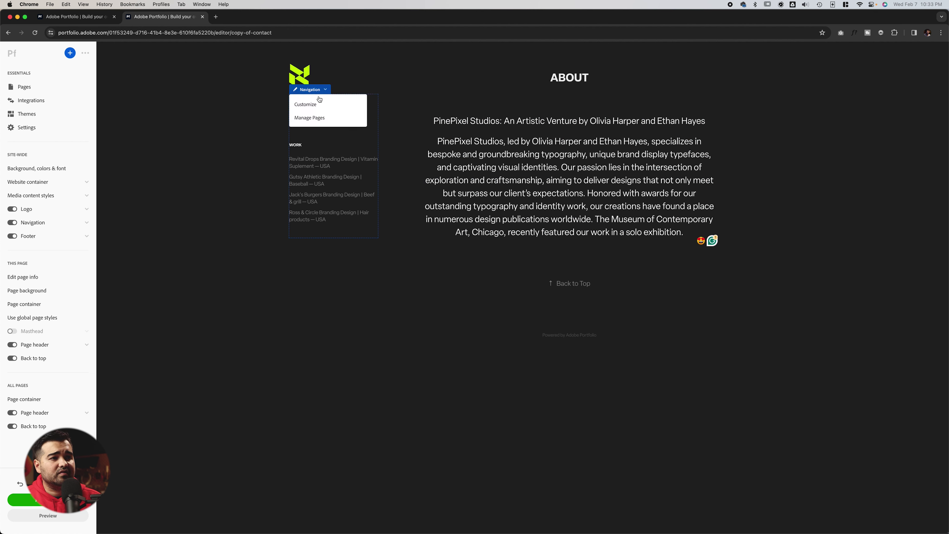
- Change the navigation page titles' colour from #888888 to #FFFFFF
click(309, 108)
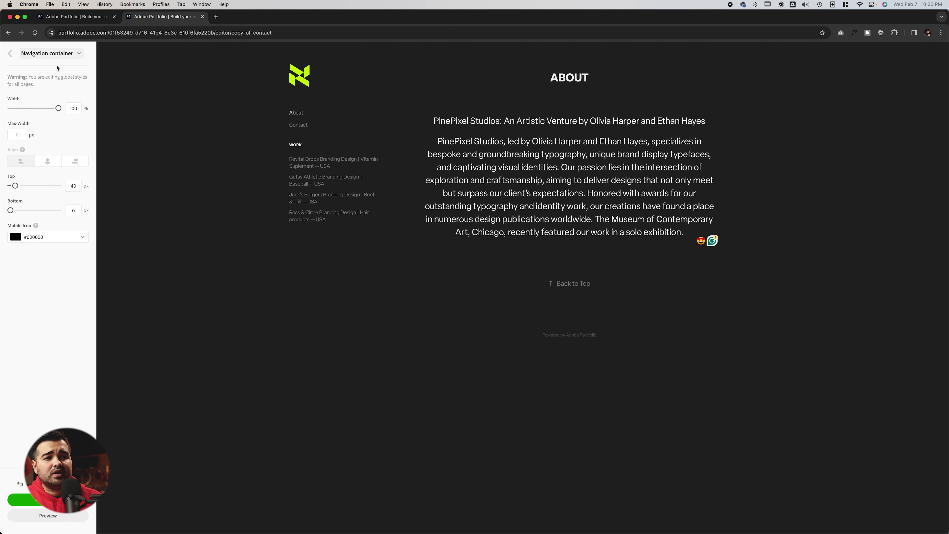
click(64, 54)
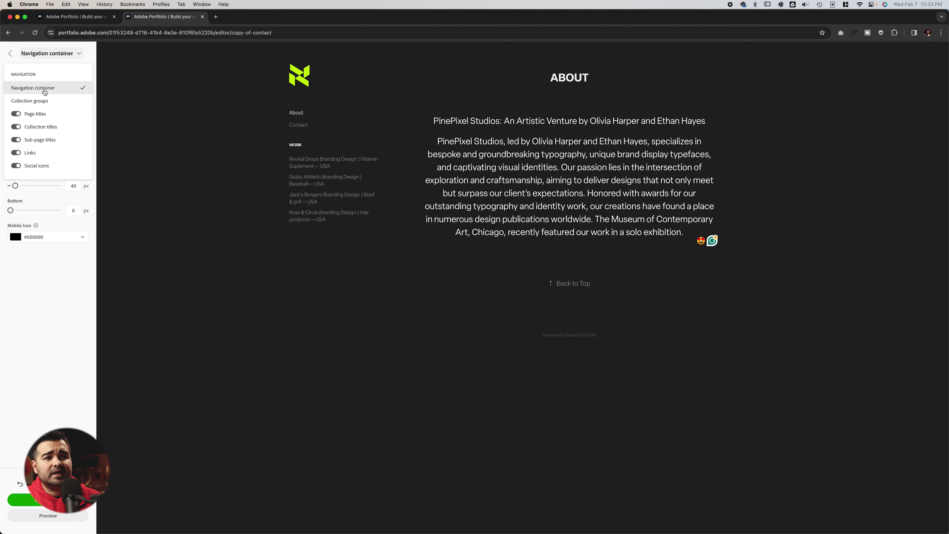
click(30, 100)
click(49, 53)
click(35, 114)
click(49, 221)
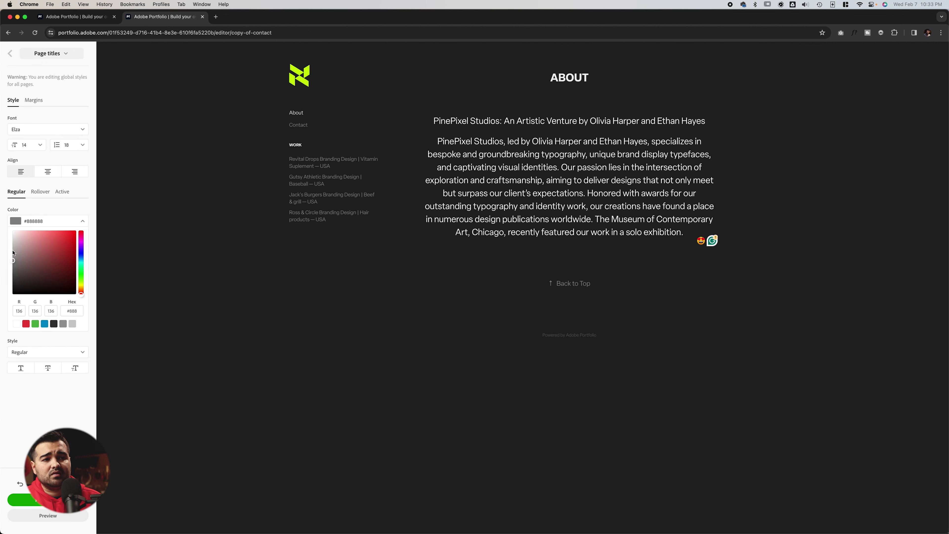
click(43, 221)
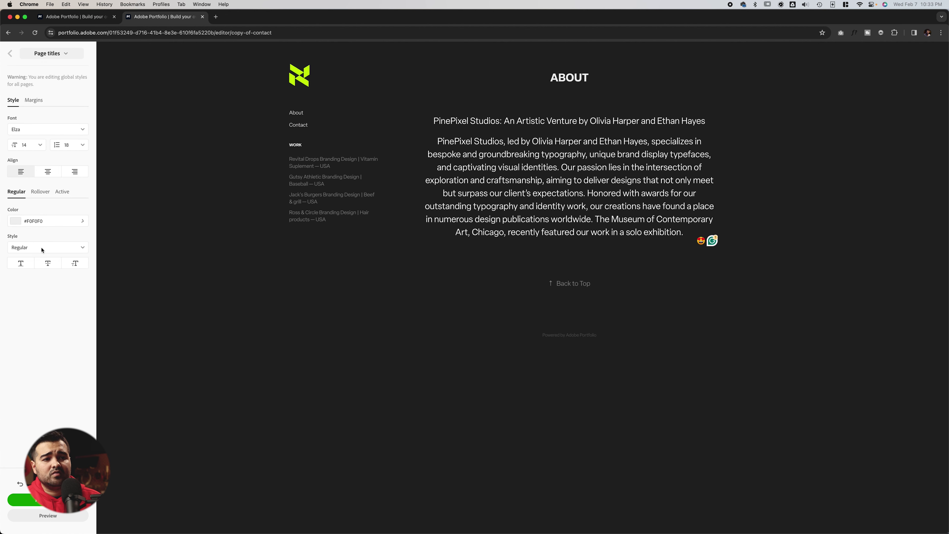
click(38, 222)
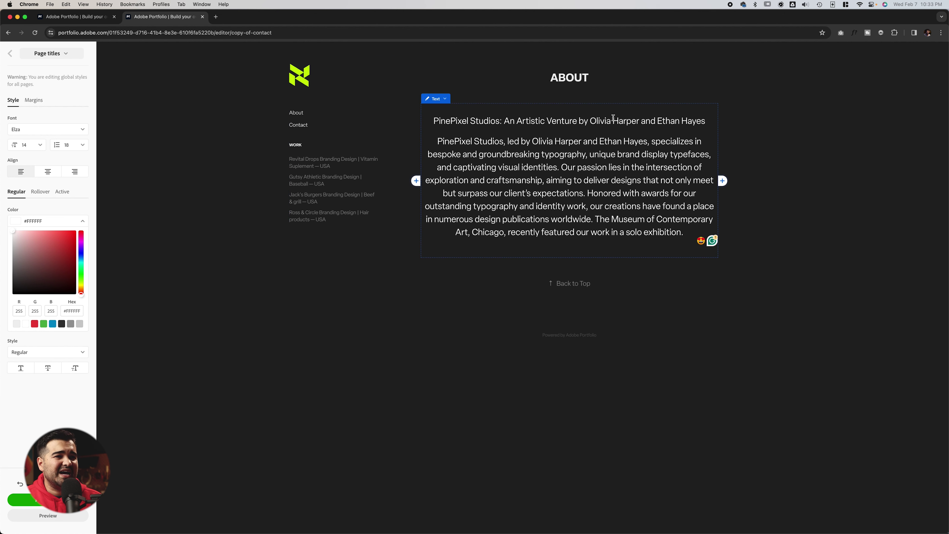
- Copy the address block from TextEdit into a new text block on the Contact page
click(299, 125)
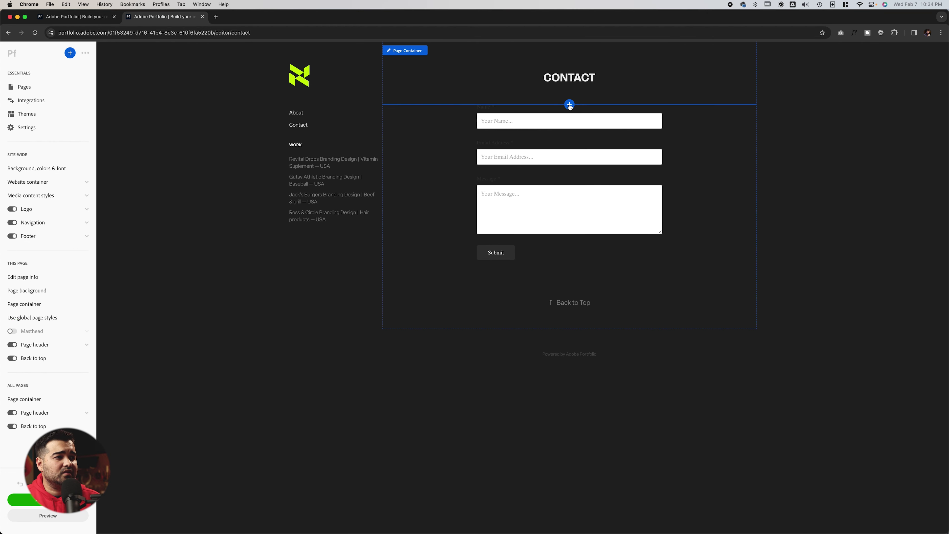
click(570, 105)
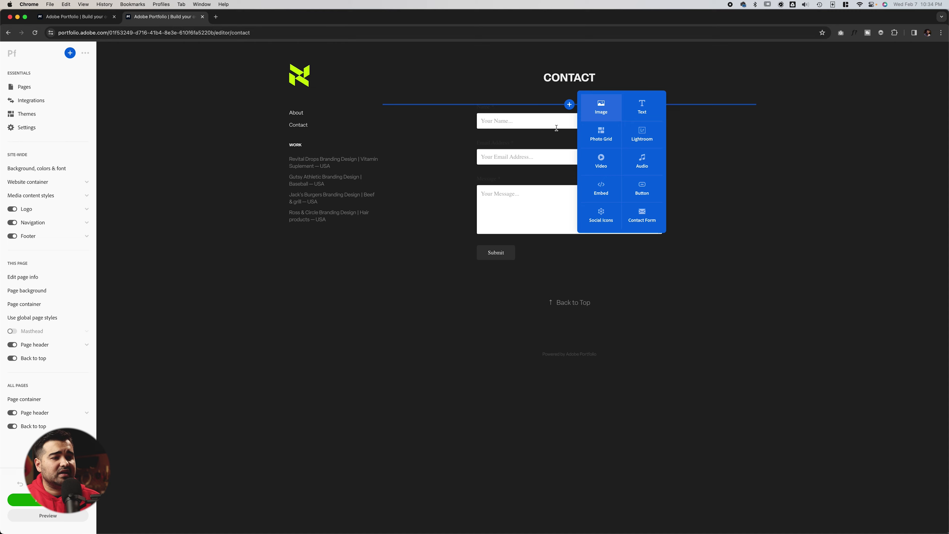
key(super+Tab)
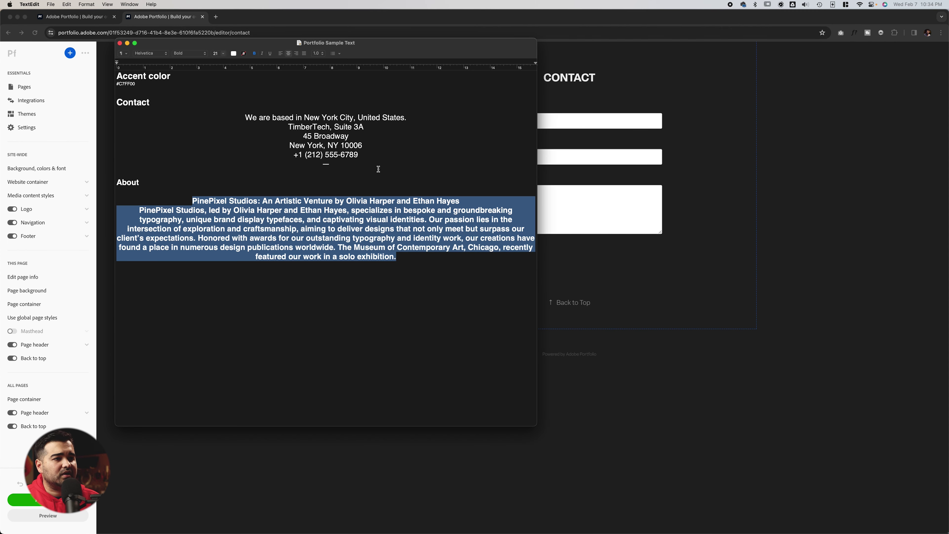
drag(378, 170, 246, 112)
key(super+c)
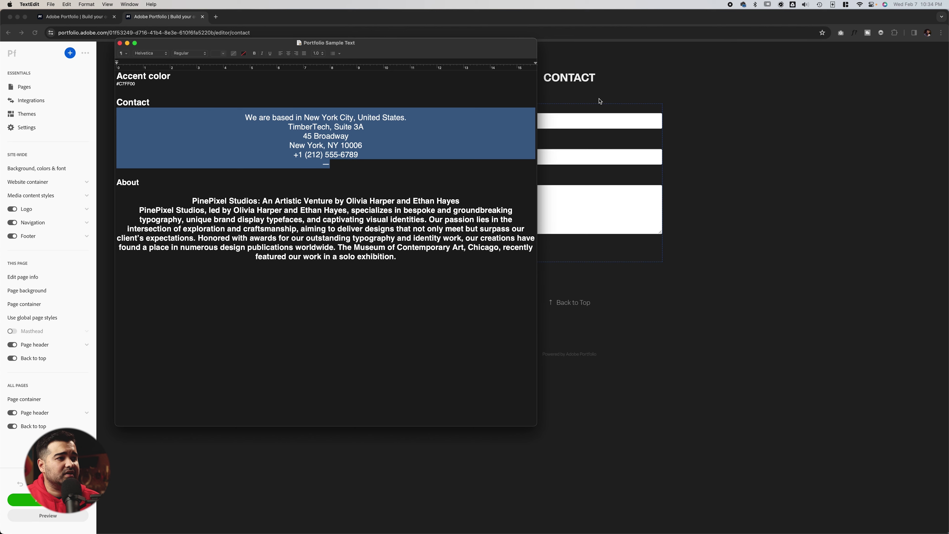
click(600, 101)
click(637, 106)
key(super+v)
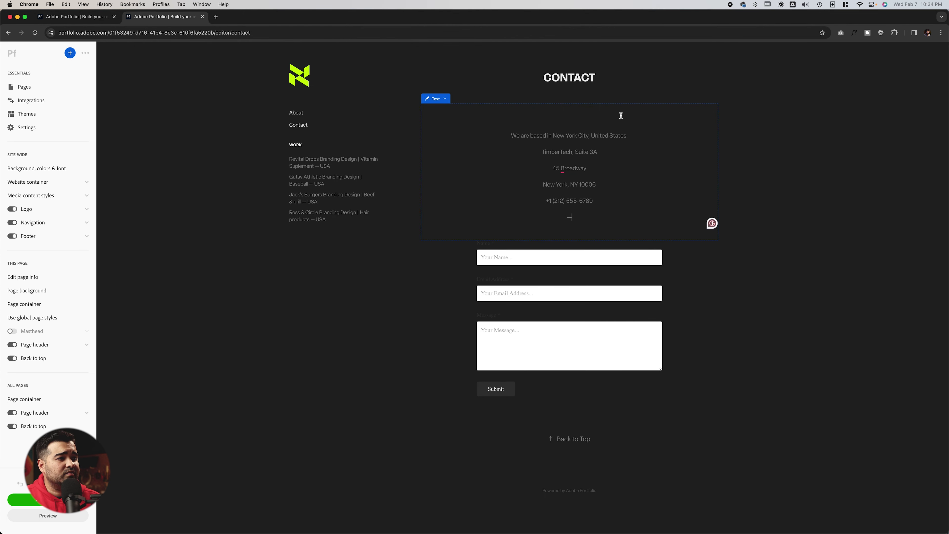
- Make the address text white and a larger font size
drag(600, 187, 571, 118)
click(579, 115)
key(super+a)
click(572, 119)
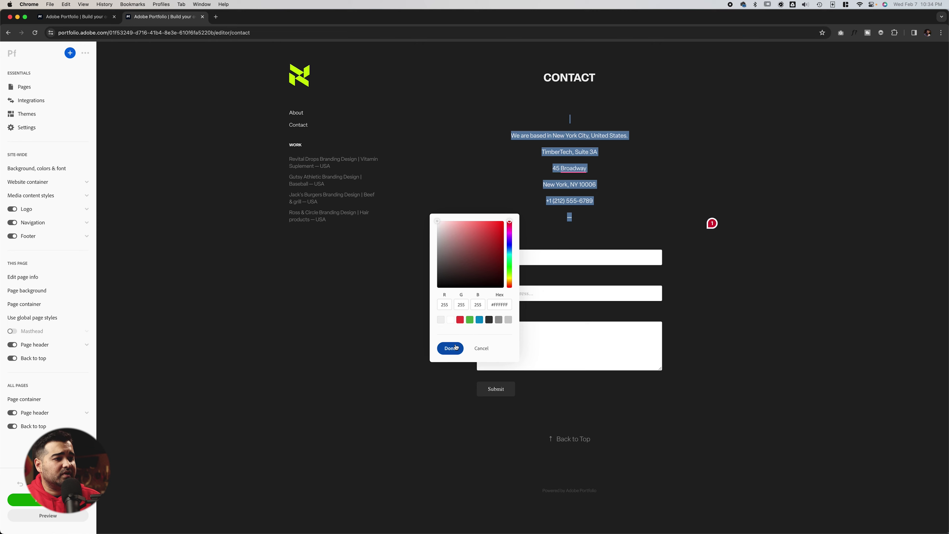
click(451, 348)
click(521, 116)
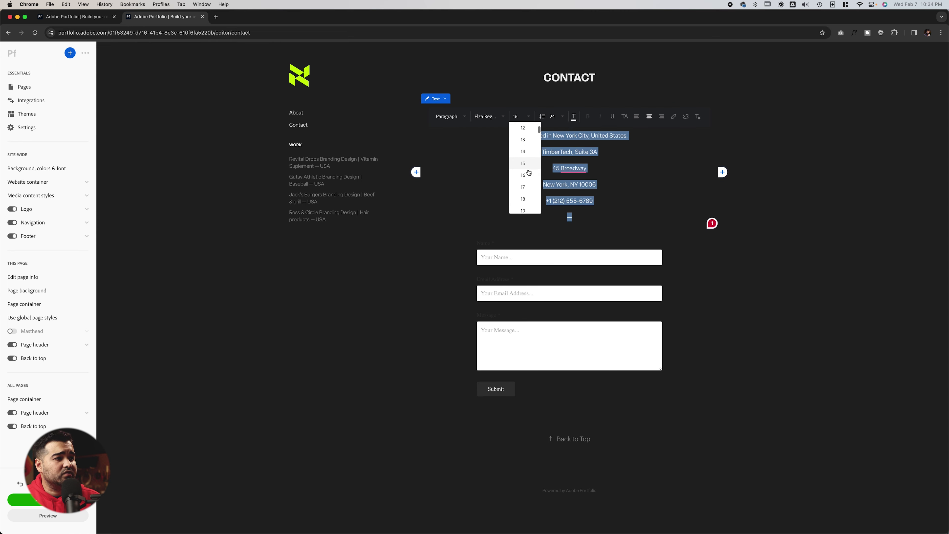
scroll(525, 172, down, 3)
click(525, 176)
- Delete the empty line above the address
click(782, 277)
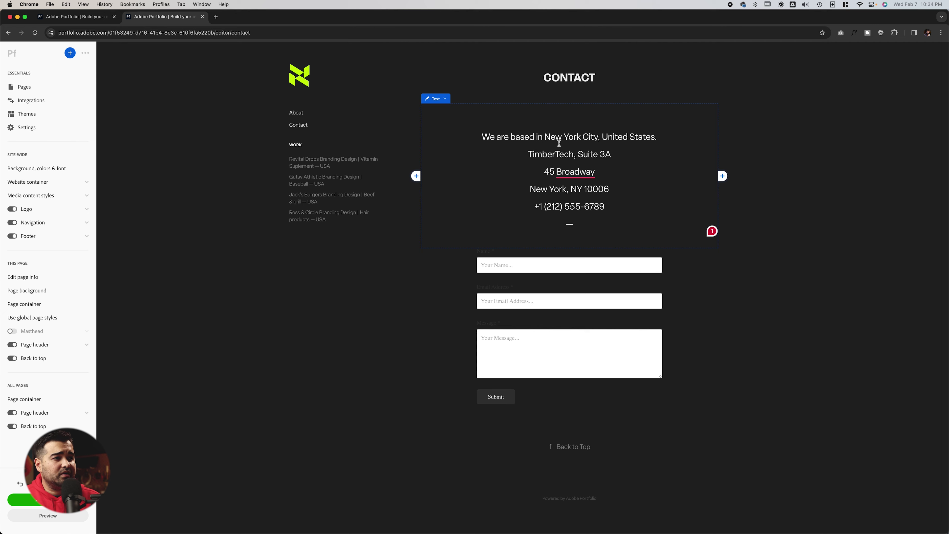
key(BackSpace)
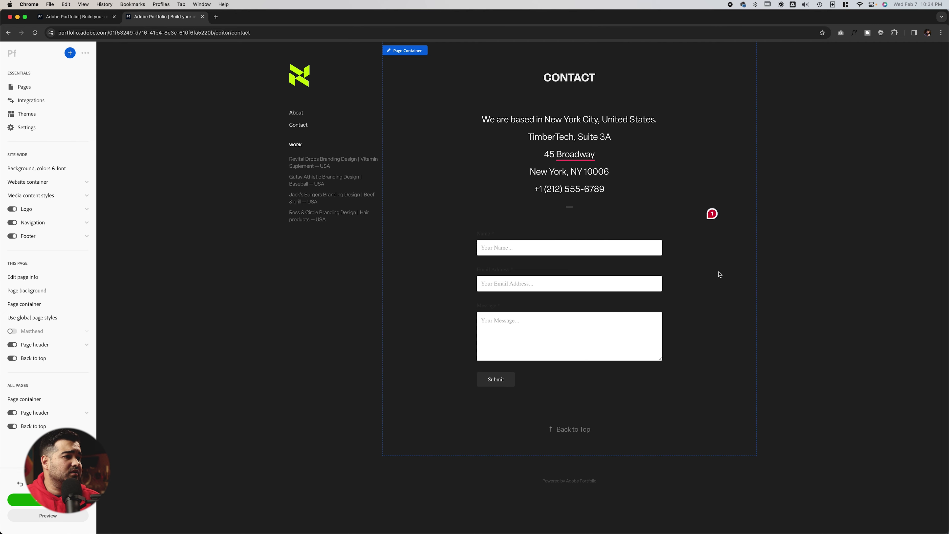
click(493, 228)
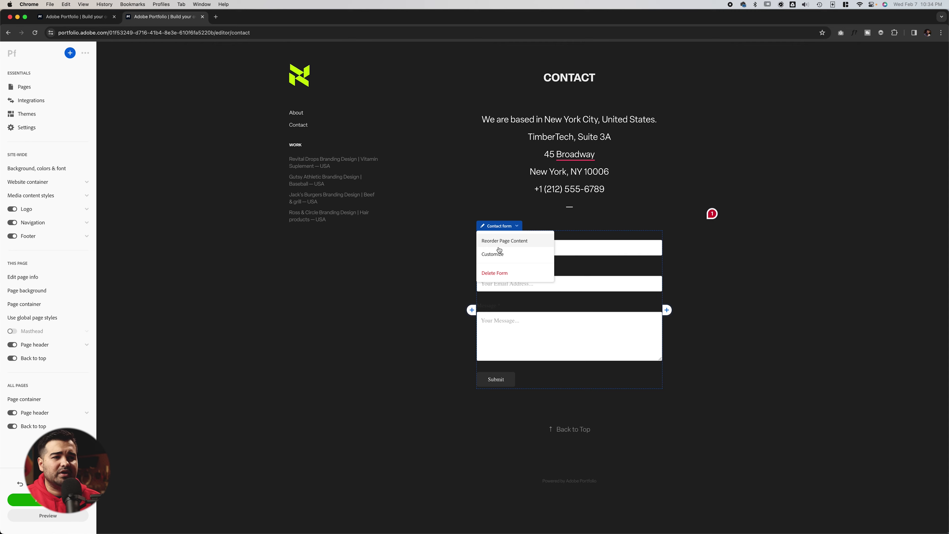
- Set the contact form fields' font to Elza Regular
click(498, 254)
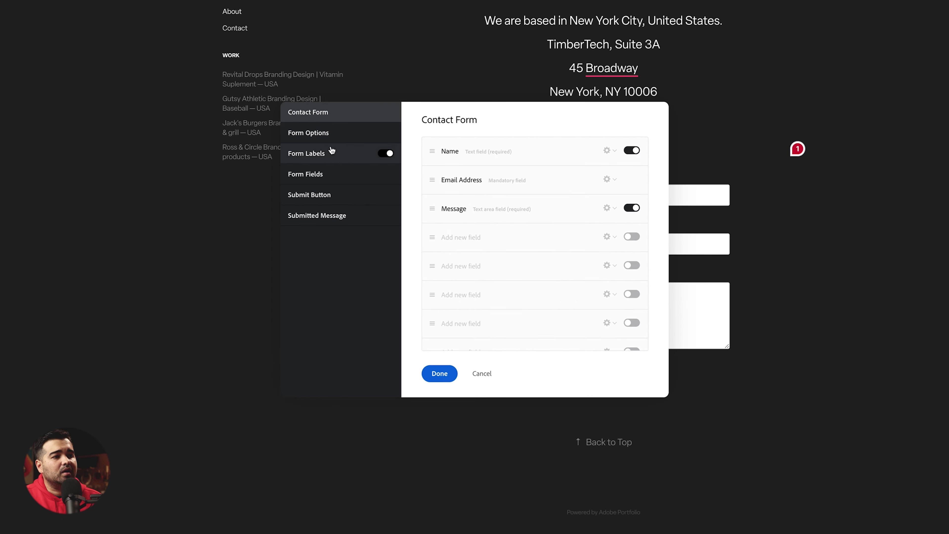
click(360, 201)
click(366, 230)
click(511, 178)
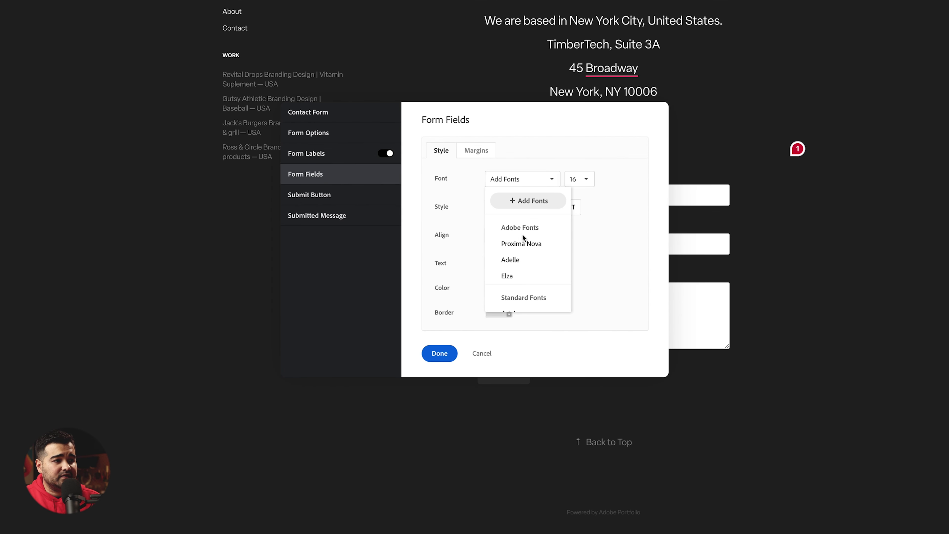
click(508, 276)
click(530, 206)
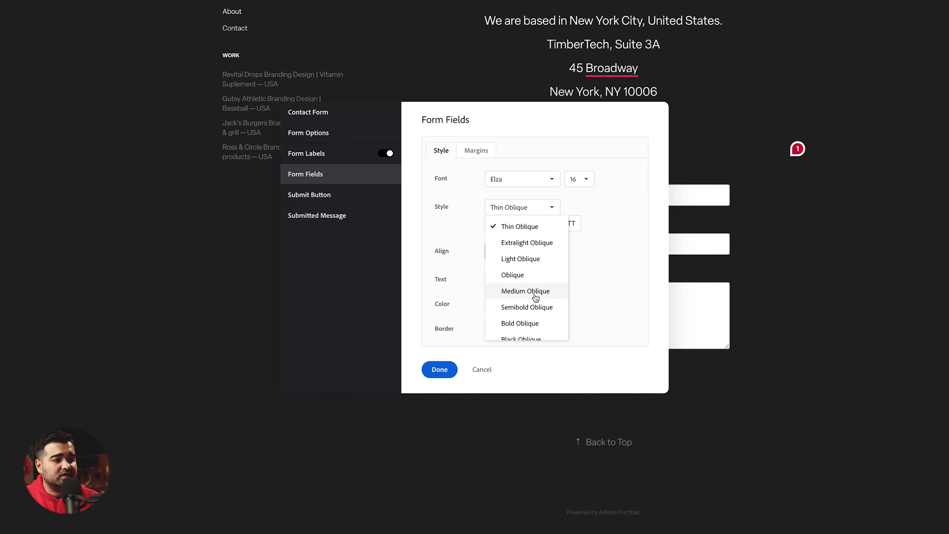
scroll(534, 290, down, 3)
click(517, 265)
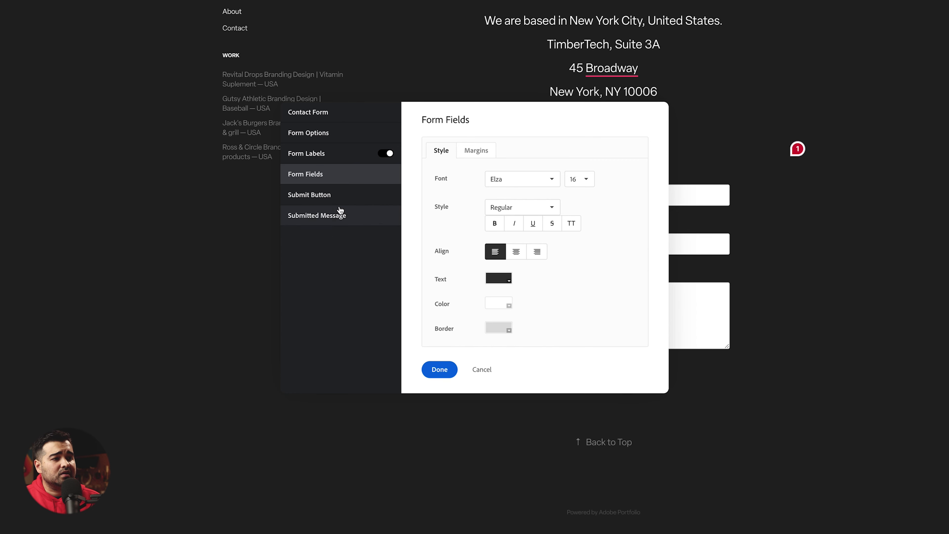
- Set the form labels' font to Elza and their colour to white
click(352, 195)
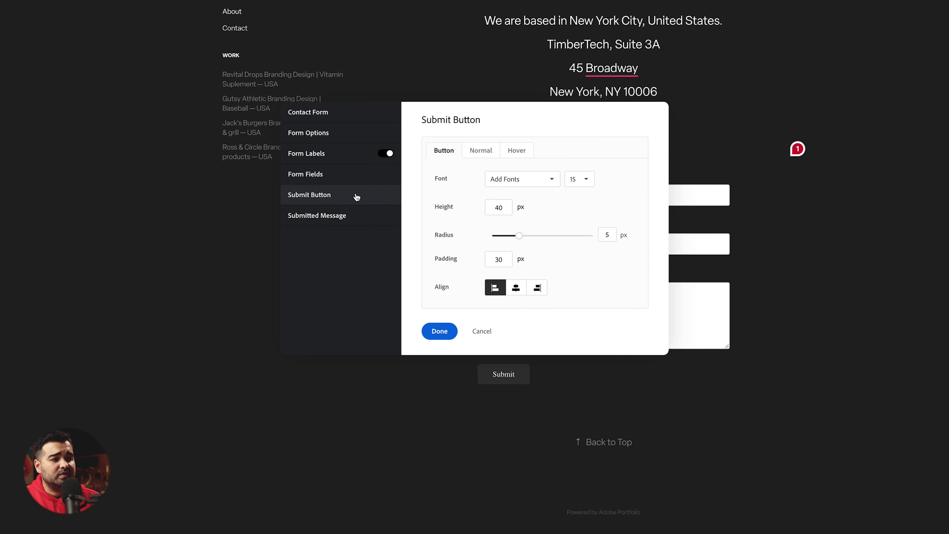
click(340, 159)
click(516, 179)
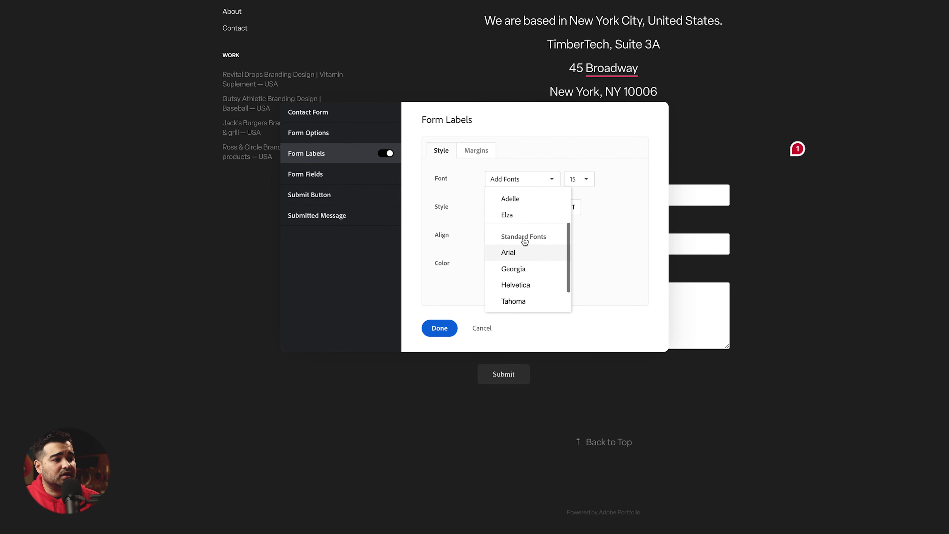
click(509, 214)
drag(505, 118, 295, 150)
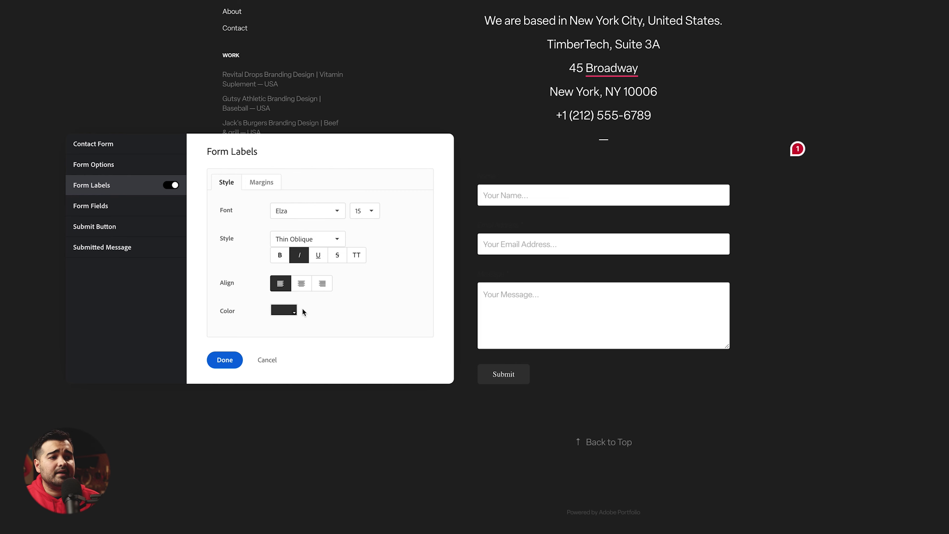
click(296, 311)
click(429, 295)
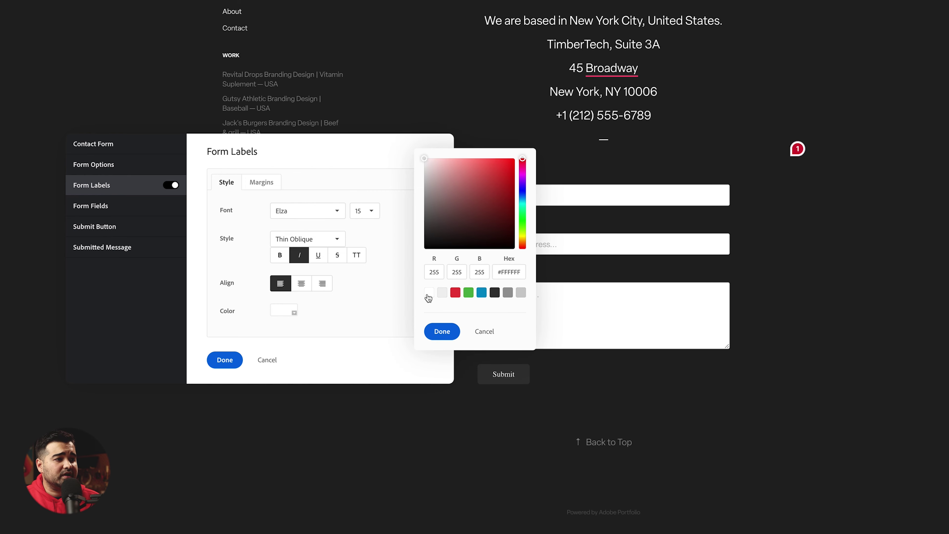
click(374, 286)
- Set the form labels' font style to Regular
click(308, 242)
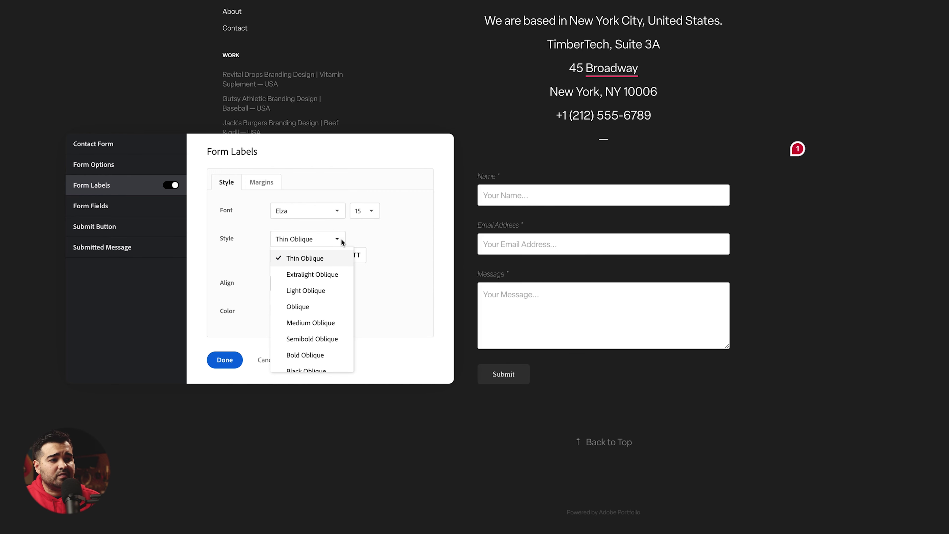
scroll(314, 335, down, 3)
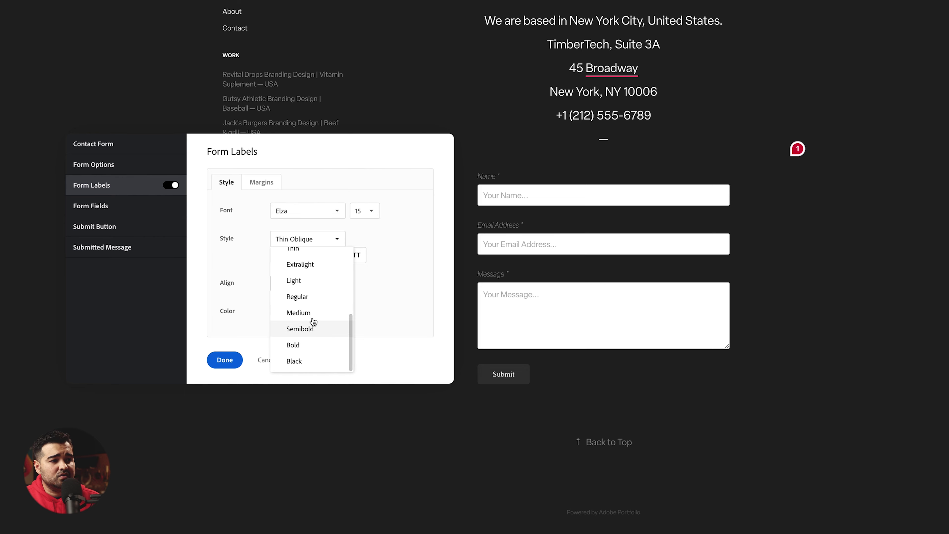
click(312, 322)
click(295, 238)
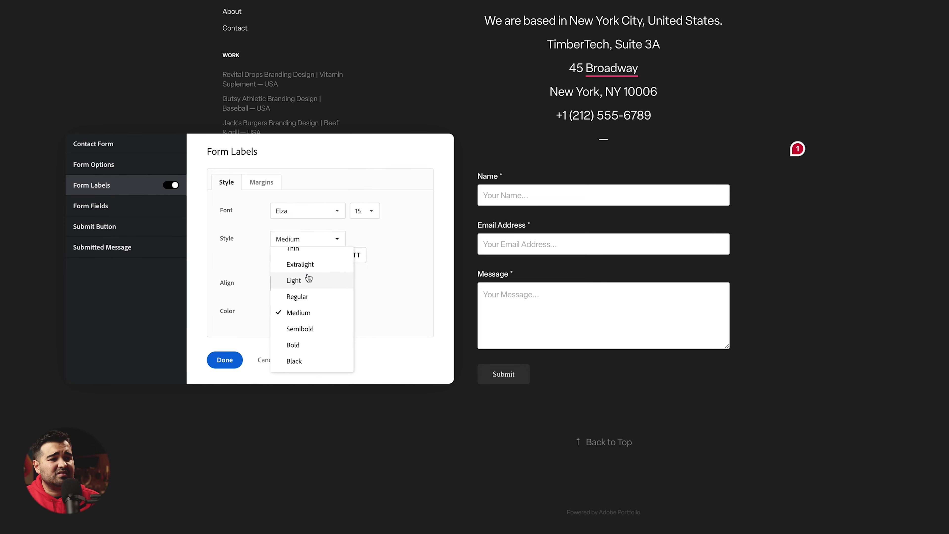
click(303, 297)
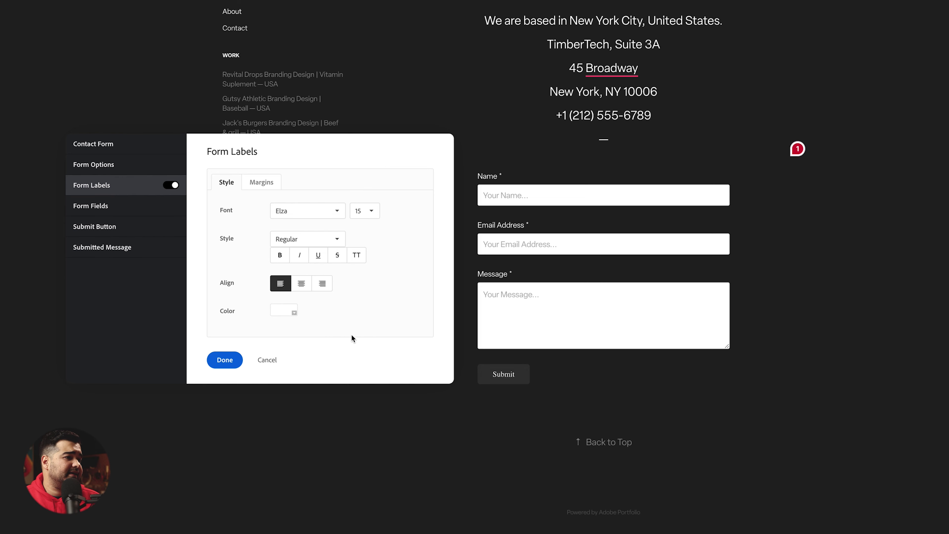
- Set the Submit button font to Elza with Regular text style
click(120, 226)
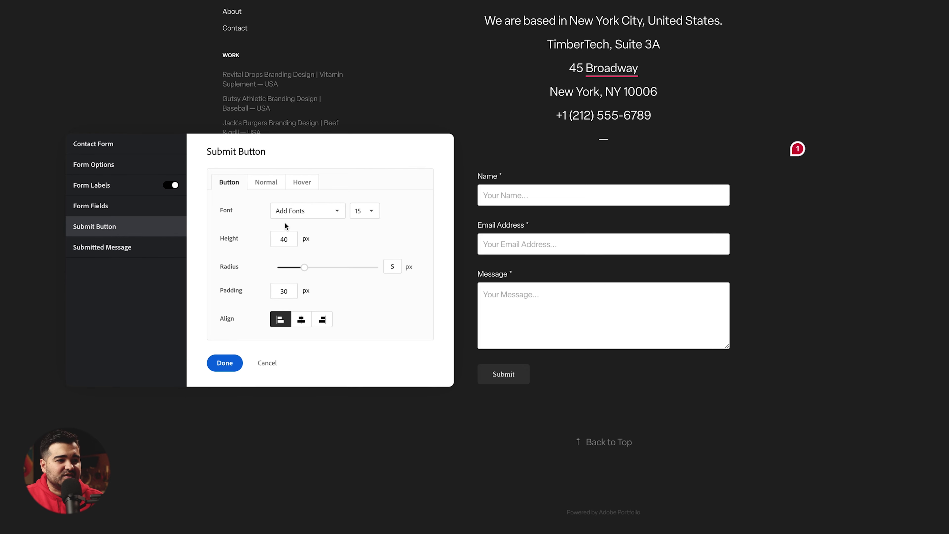
click(295, 211)
click(295, 307)
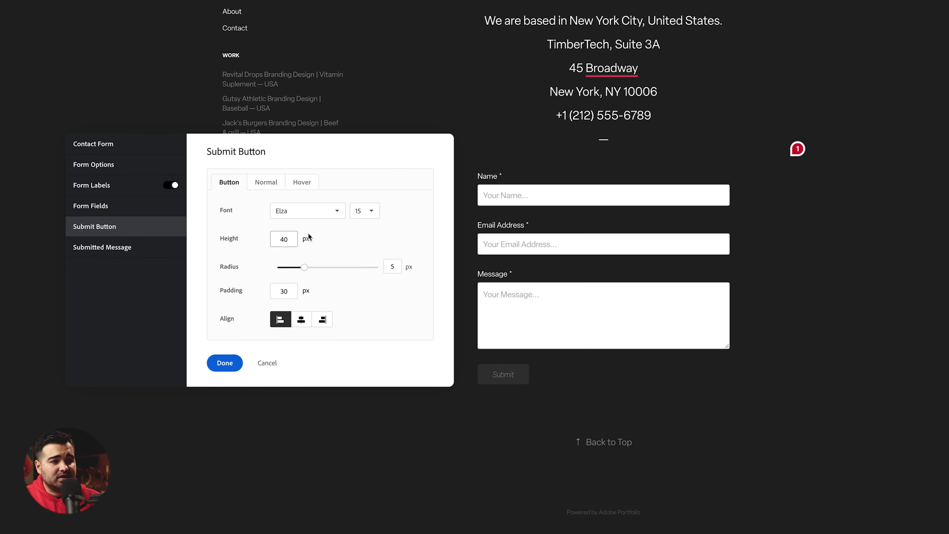
click(135, 229)
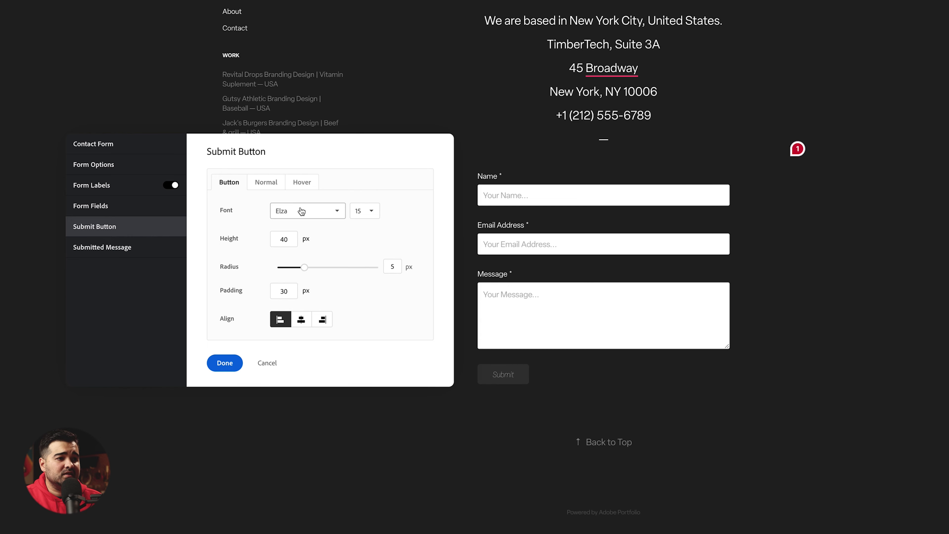
click(264, 183)
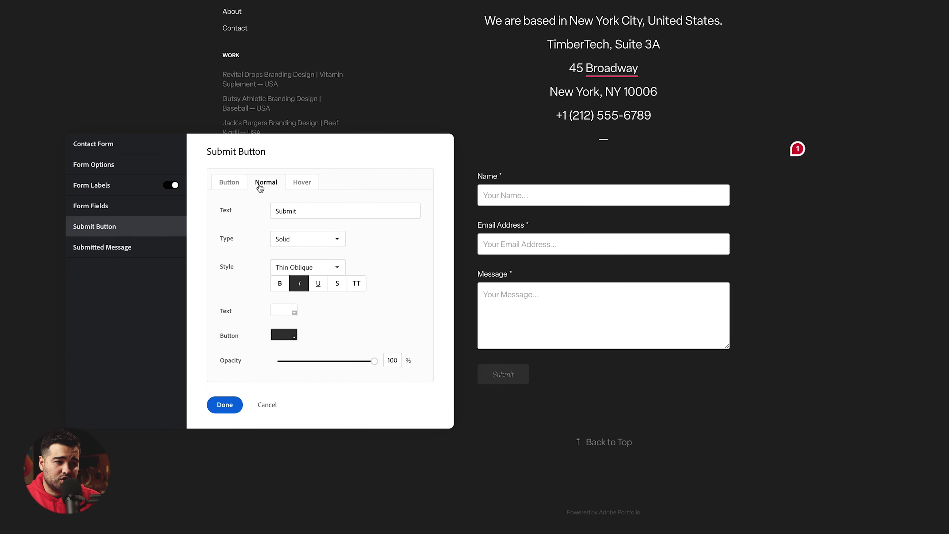
click(299, 267)
scroll(312, 368, down, 3)
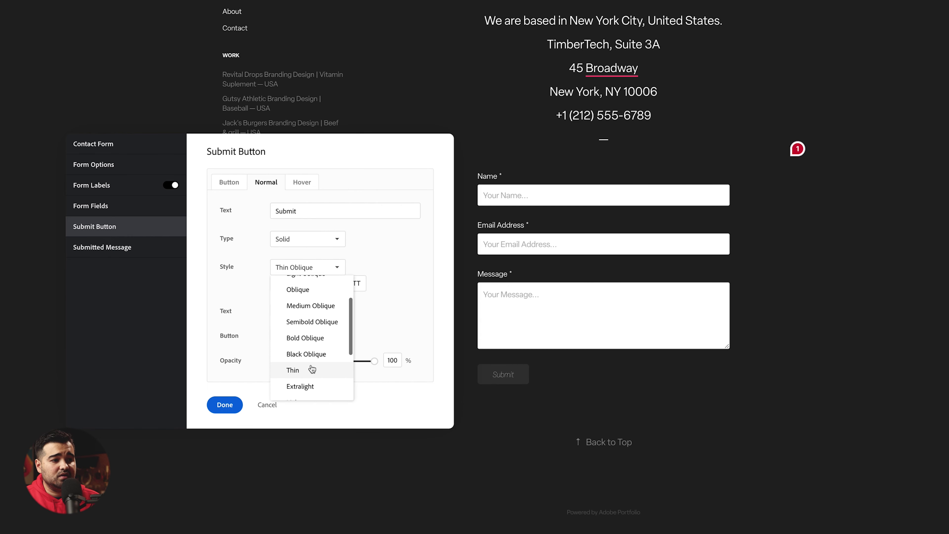
click(310, 378)
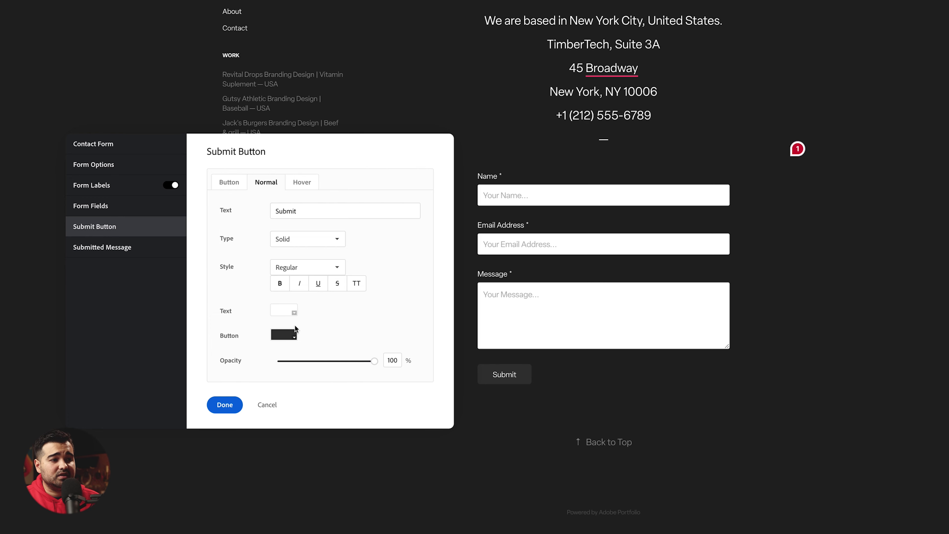
- Make the normal Submit button colour lime #C7FF00
click(287, 312)
click(295, 336)
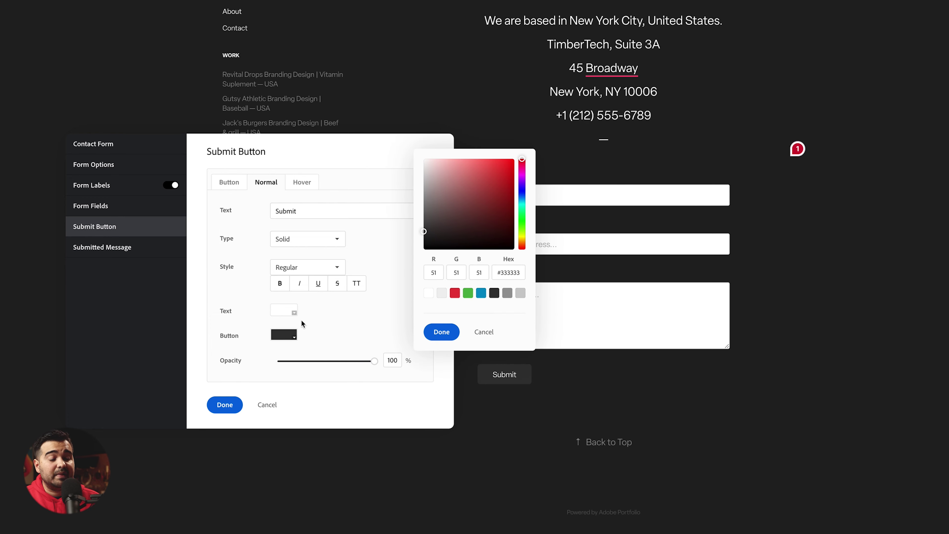
key(super+Tab)
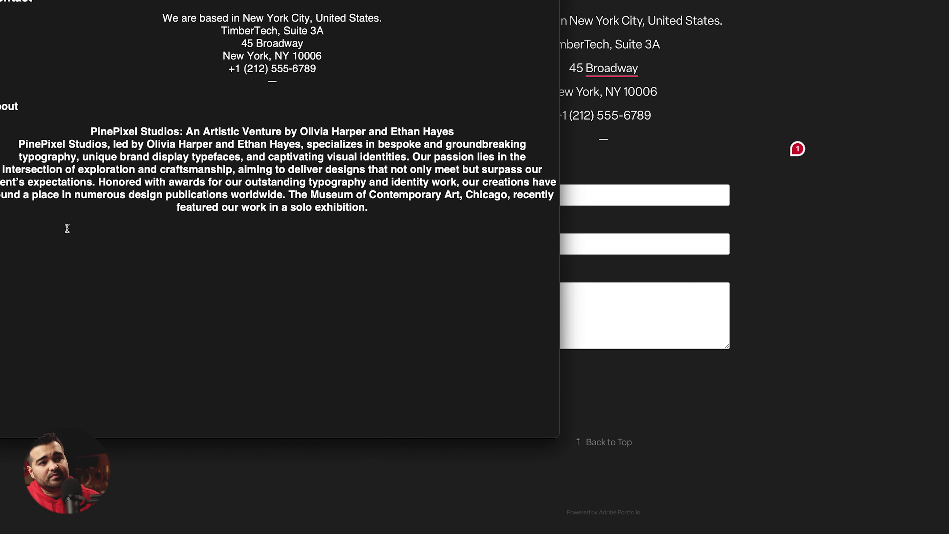
key(super+Tab)
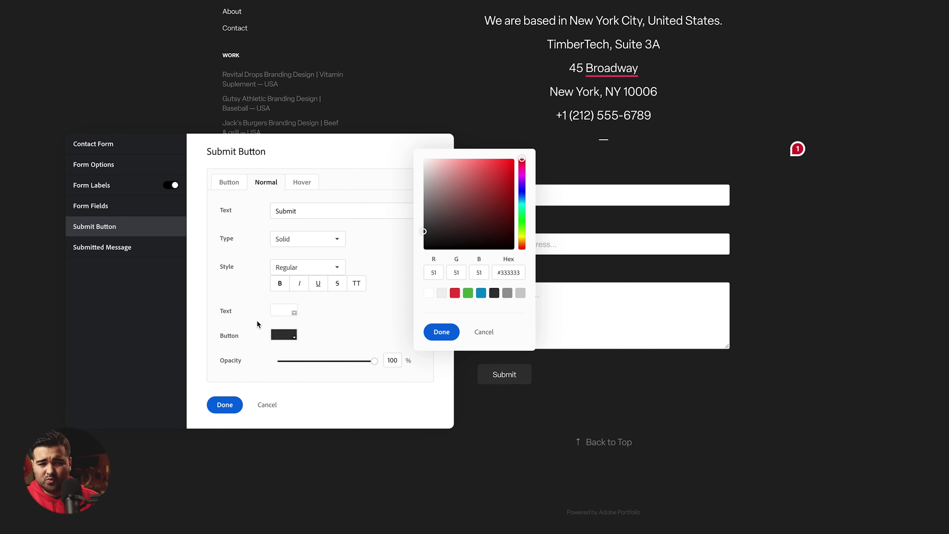
triple_click(506, 272)
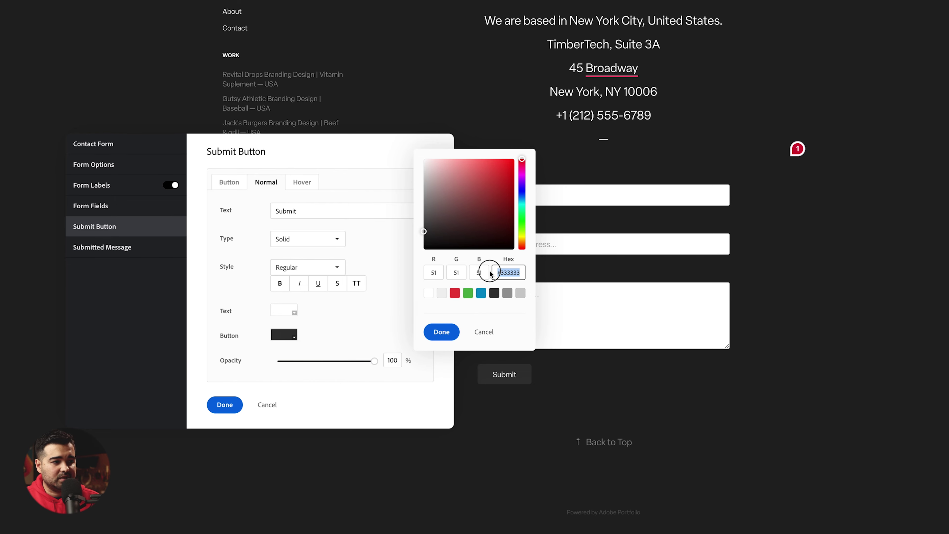
text(C7FF00)
click(440, 336)
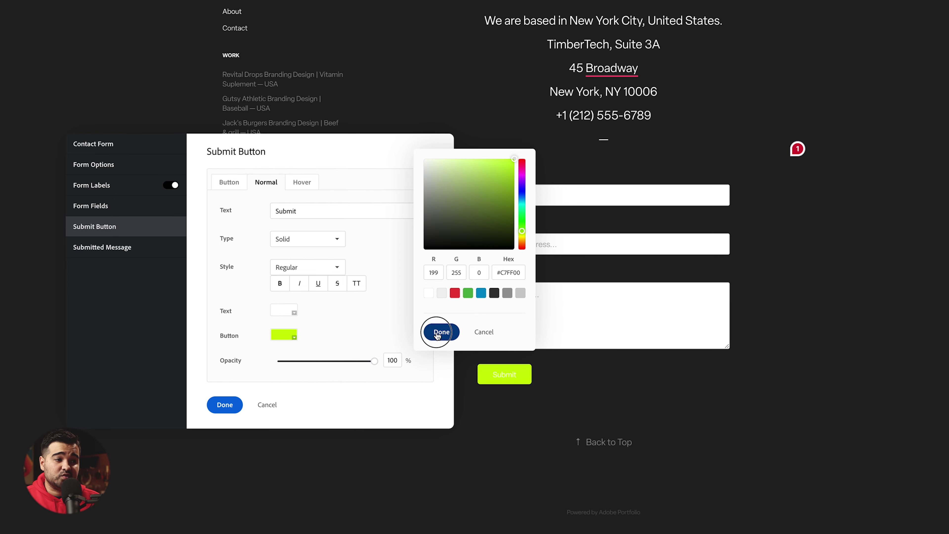
click(437, 335)
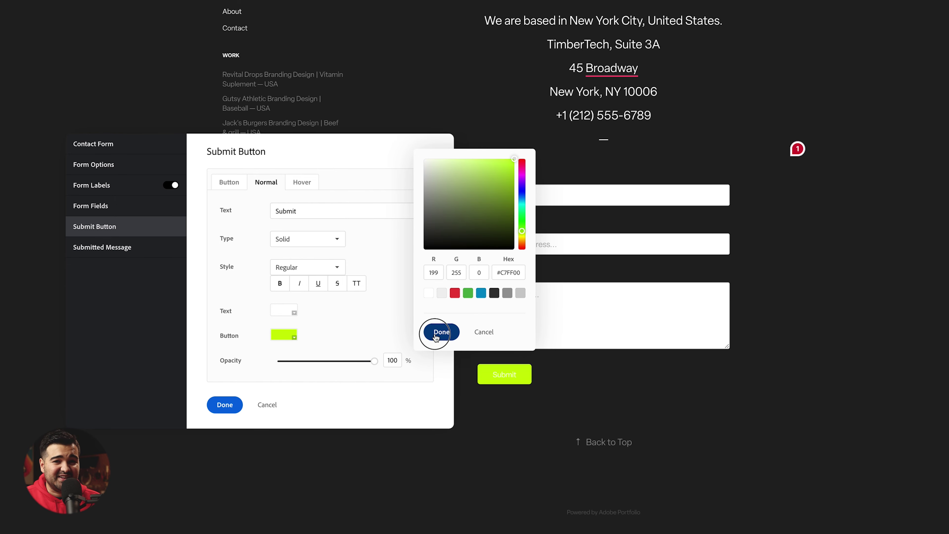
- Give the normal Submit button label dark grey #333333 text
click(284, 310)
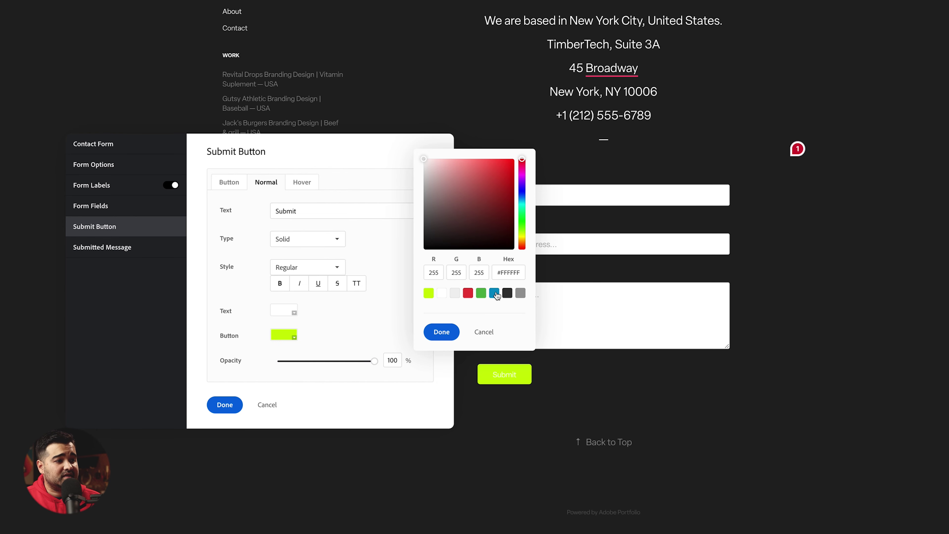
click(507, 292)
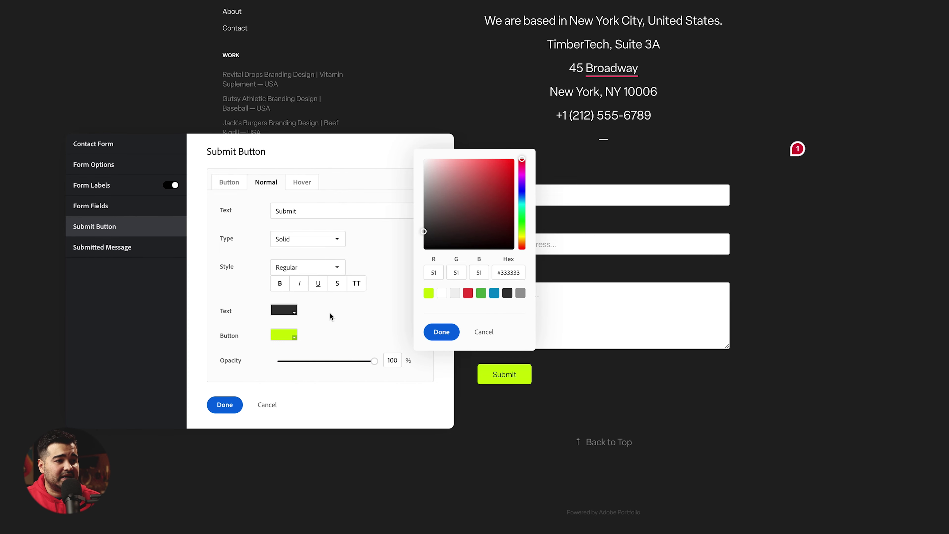
click(317, 268)
click(507, 293)
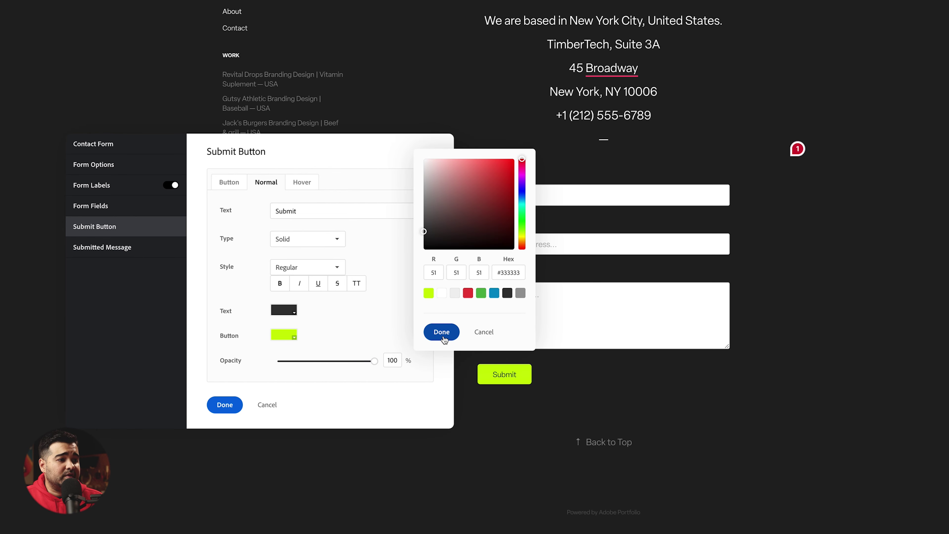
click(440, 330)
- On hover, make the label Bold dark grey #333333 with a white button fill
click(302, 183)
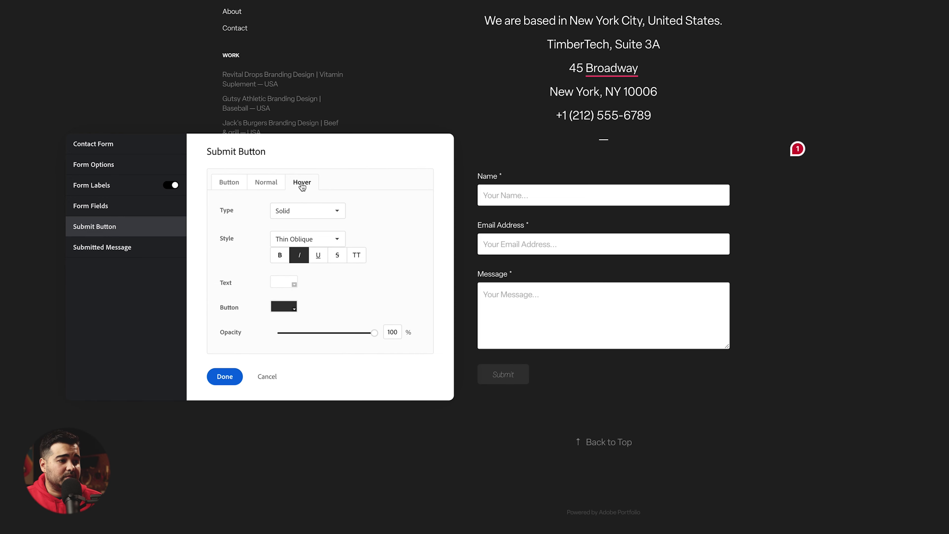
click(321, 239)
scroll(327, 329, down, 2)
scroll(327, 332, down, 3)
click(314, 348)
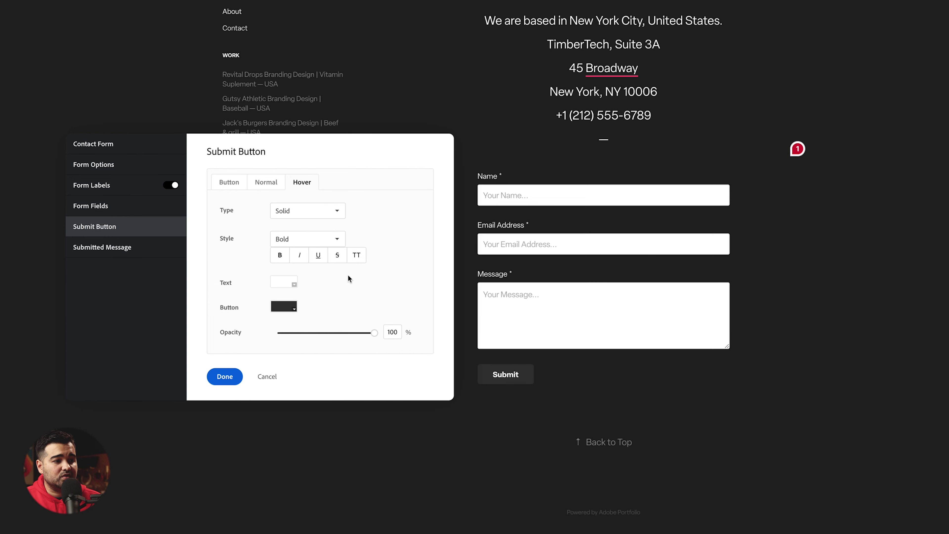
click(295, 285)
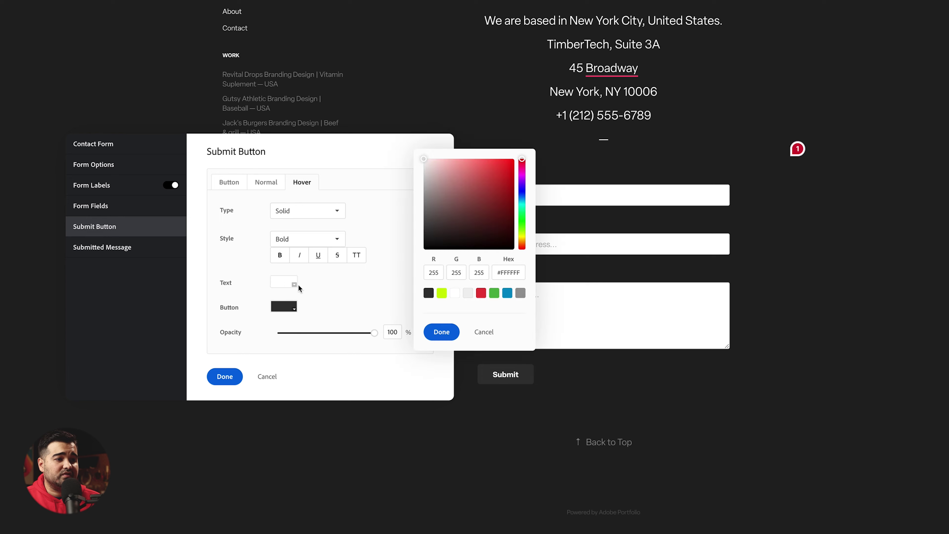
click(428, 293)
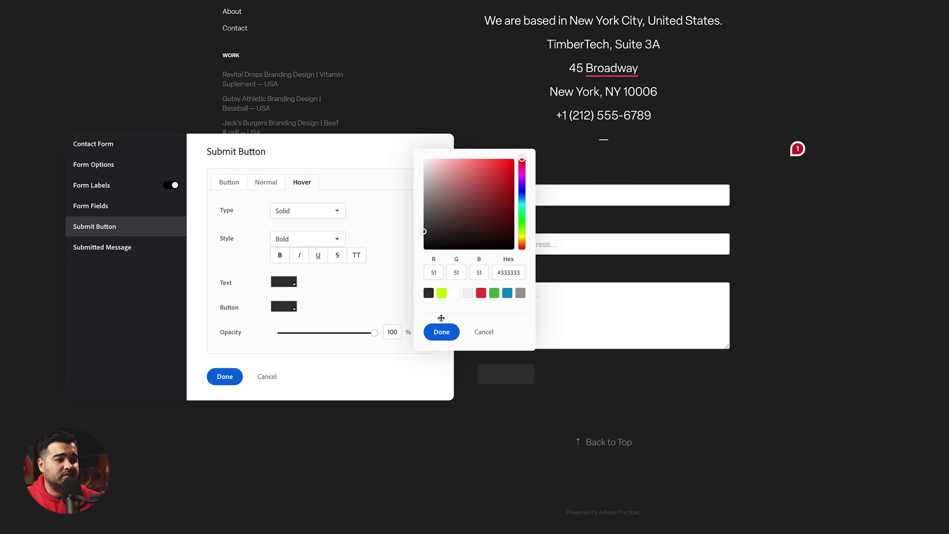
click(441, 332)
click(286, 308)
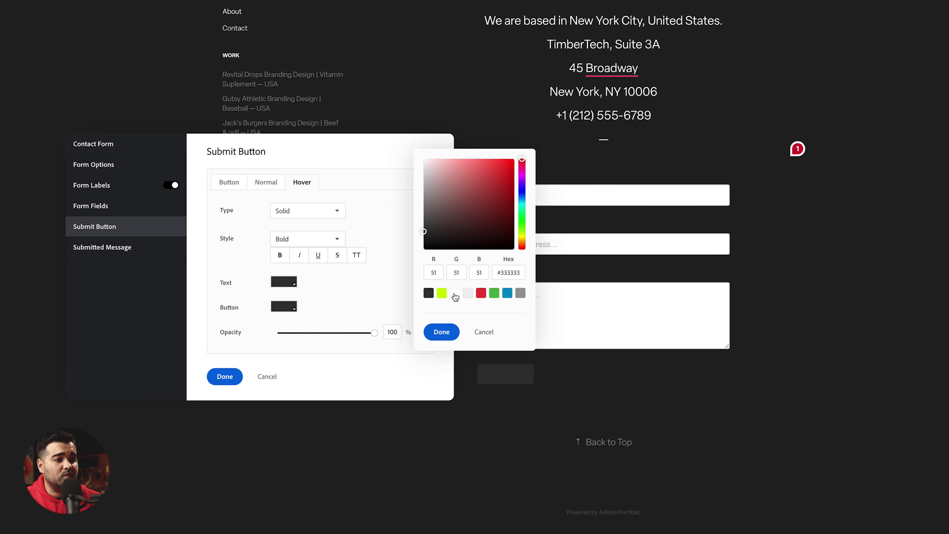
click(455, 293)
click(441, 331)
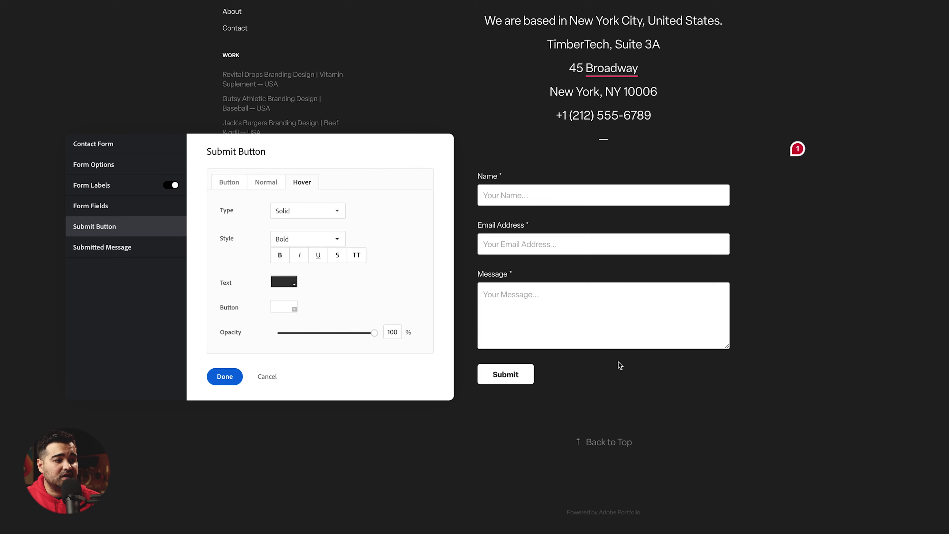
- Compare the normal and hover button states, then save the Submit button styling
click(266, 182)
click(302, 184)
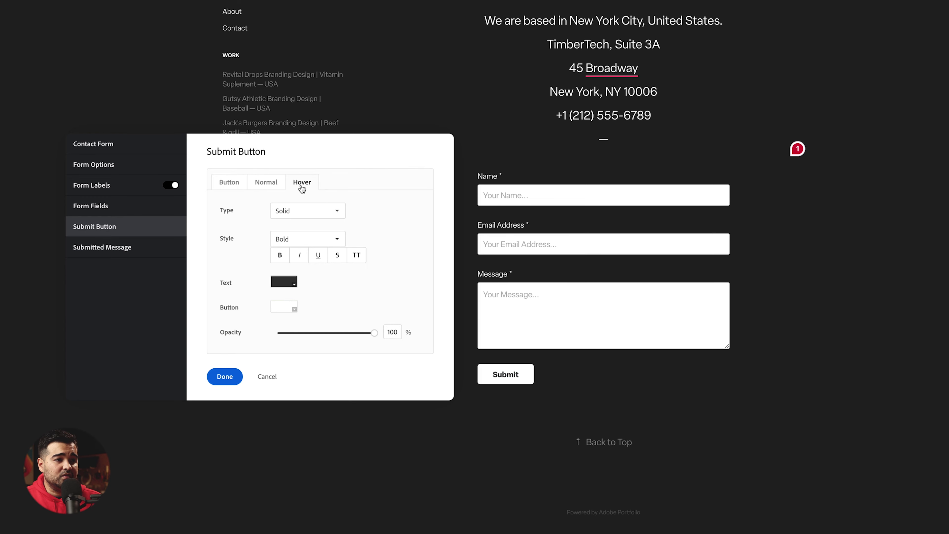
click(266, 183)
click(301, 182)
click(266, 183)
click(301, 182)
click(272, 185)
click(301, 183)
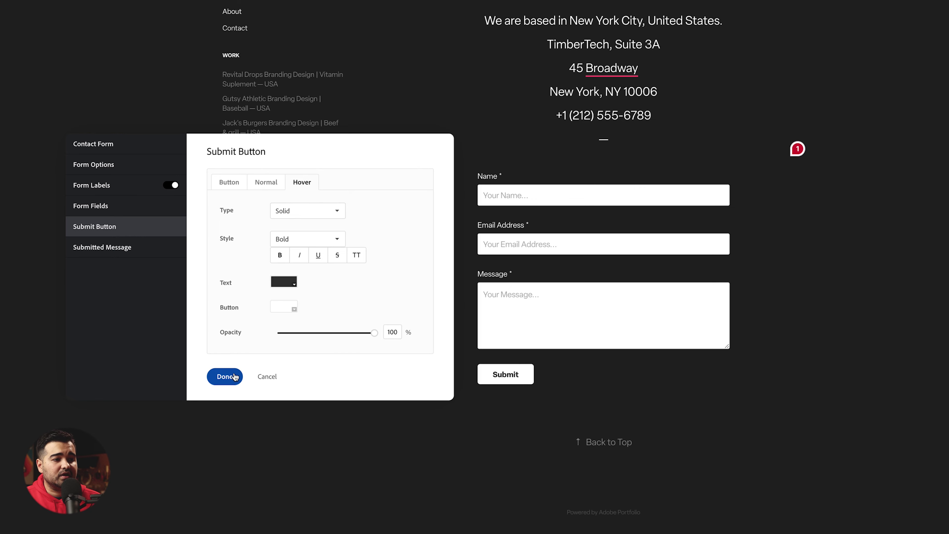
click(226, 377)
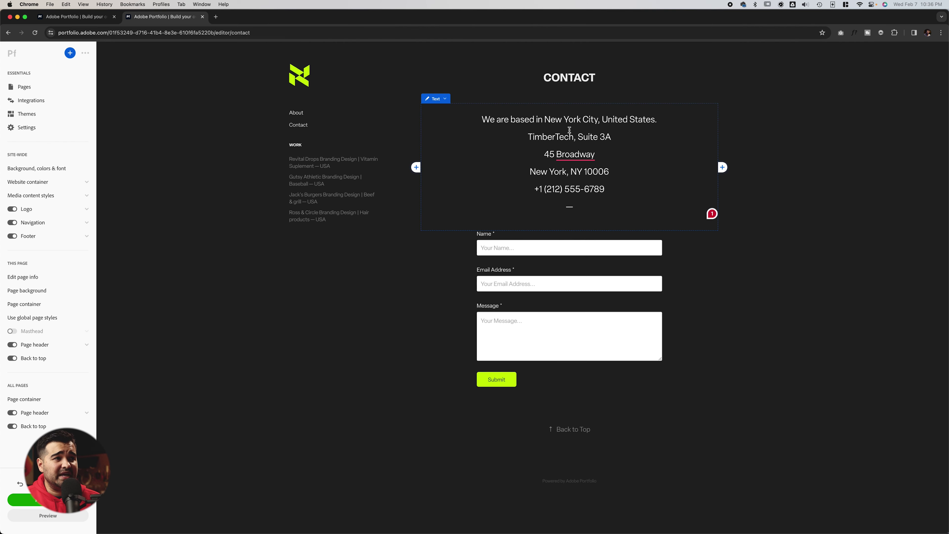
- On the Work page, set the page covers' top margin to 70
click(299, 114)
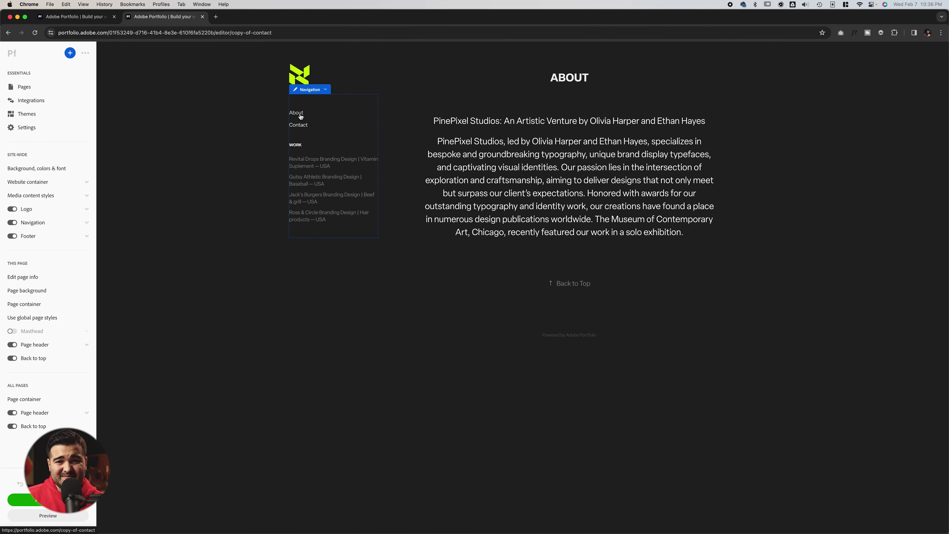
click(305, 76)
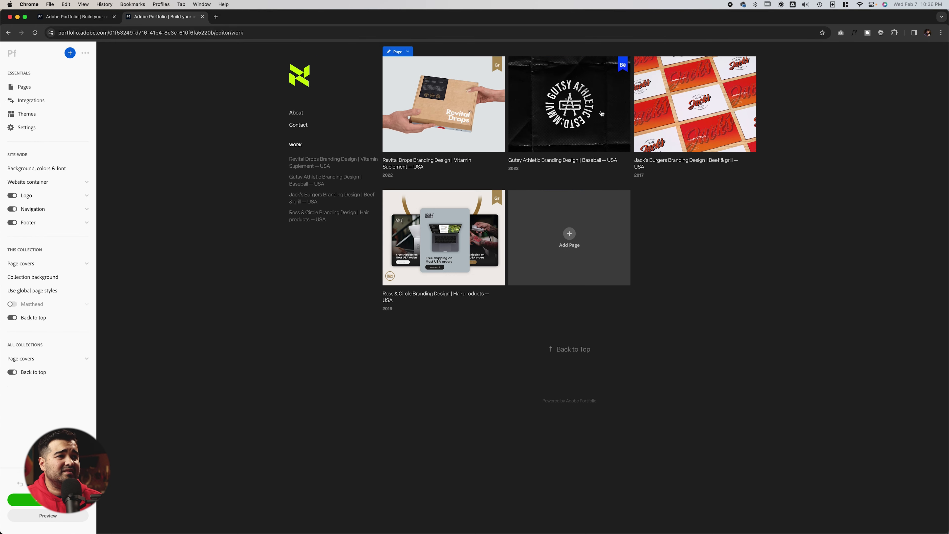
click(403, 56)
click(403, 56)
click(403, 56)
click(411, 66)
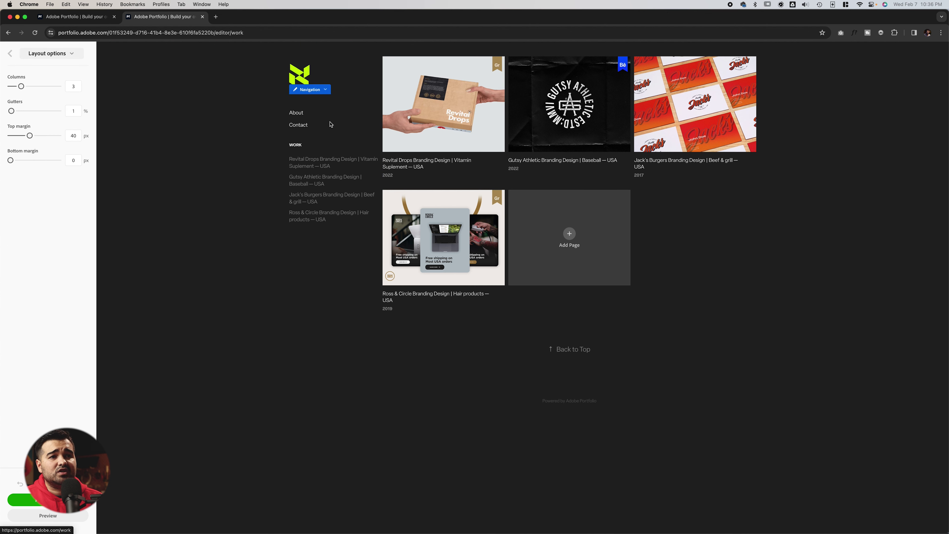
text(70)
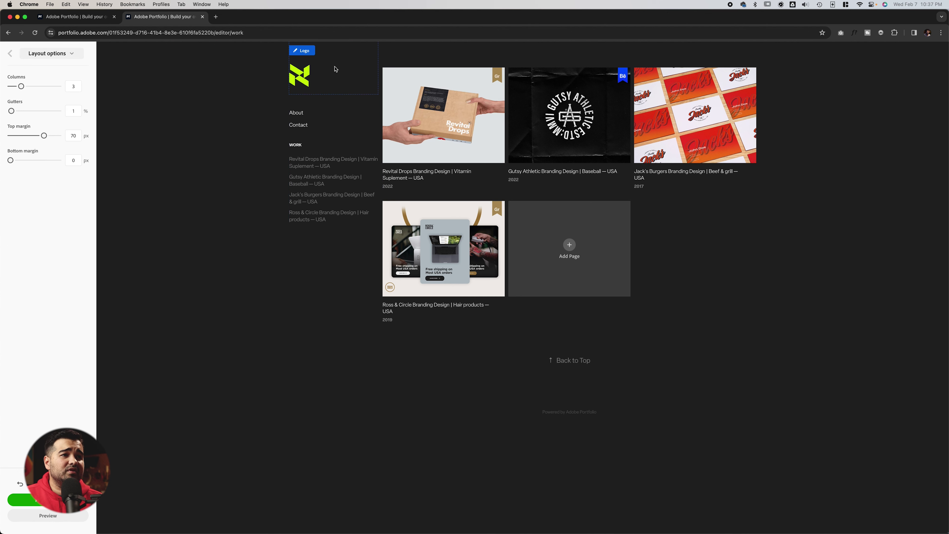
- Give the site logo a top margin of 40 and return to the main settings
click(307, 54)
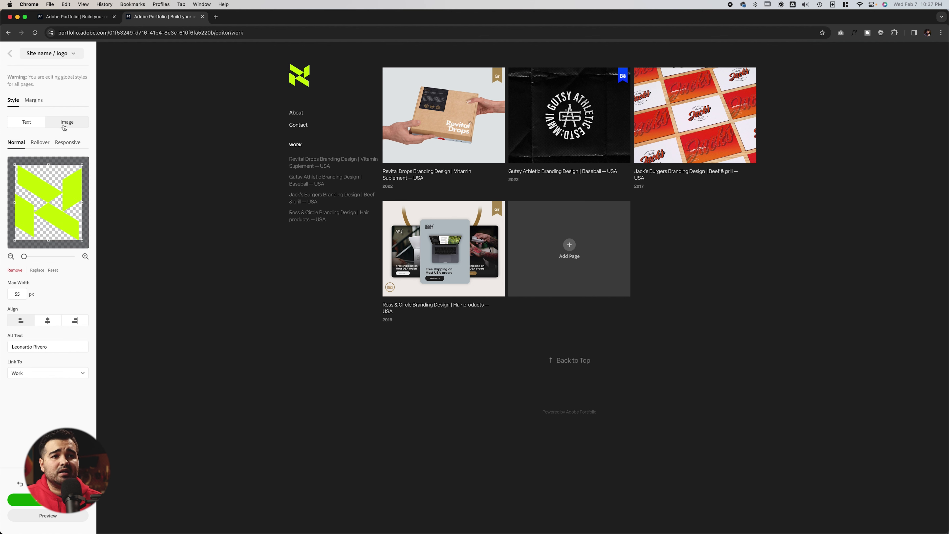
click(34, 100)
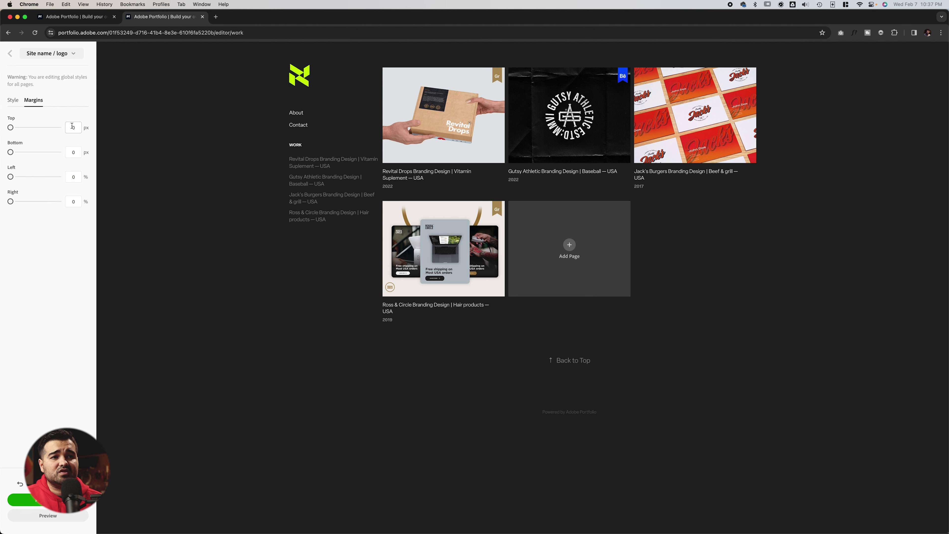
drag(9, 128, 15, 127)
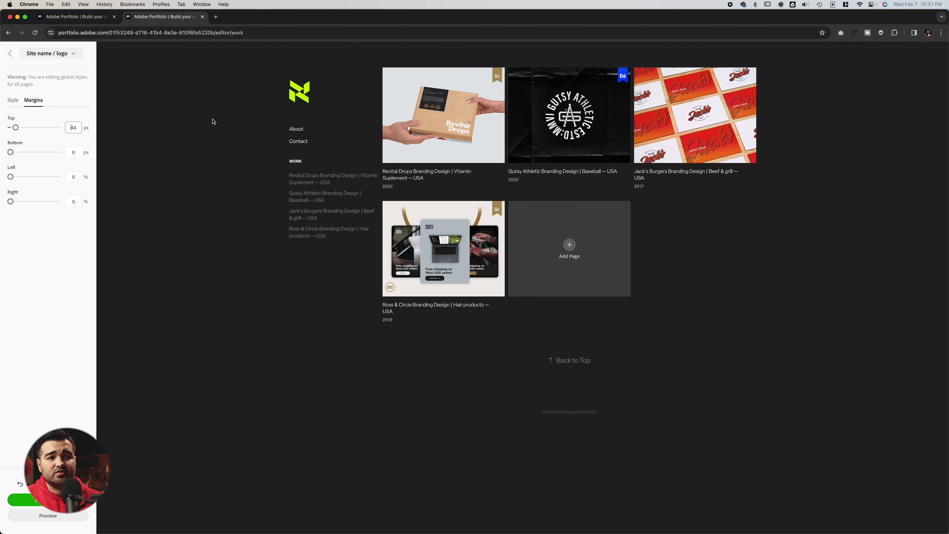
text(40)
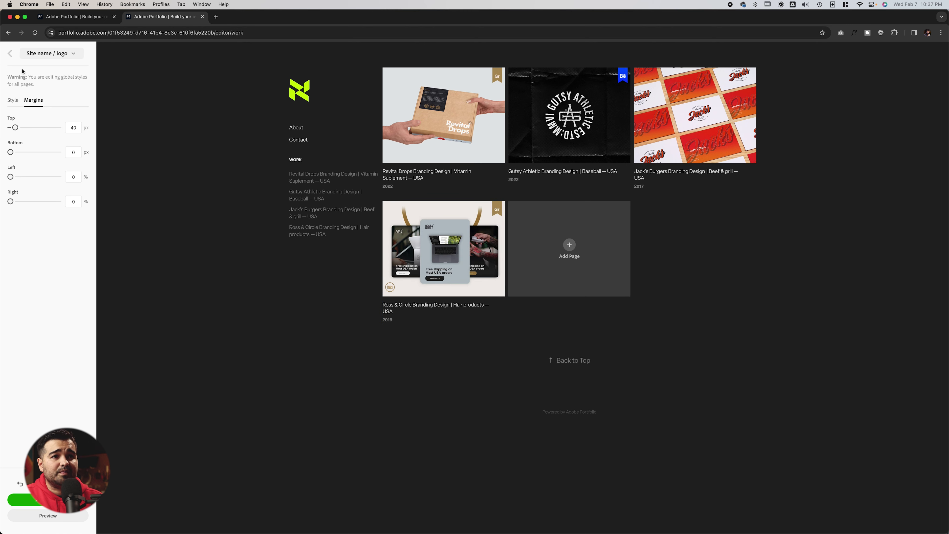
click(10, 55)
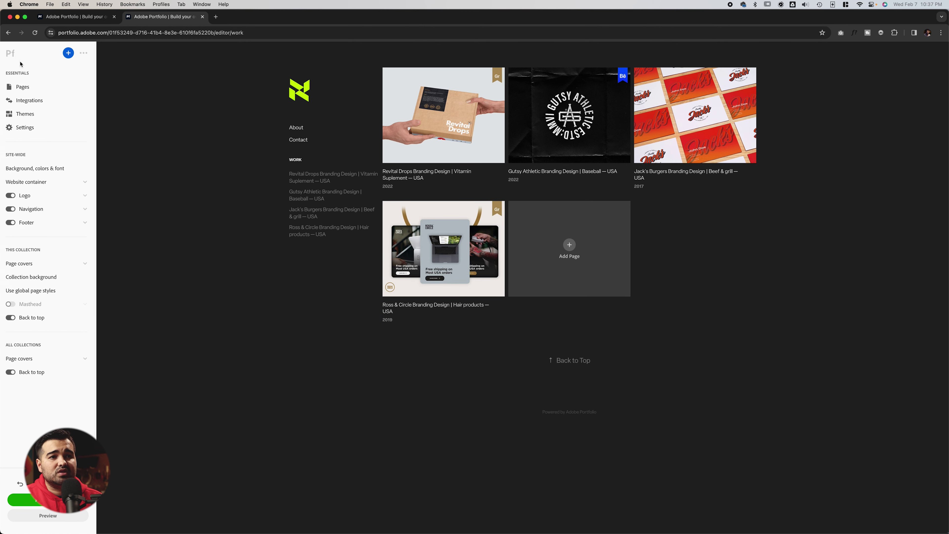
- Switch off the Behance integration and confirm removing its imported projects
click(44, 101)
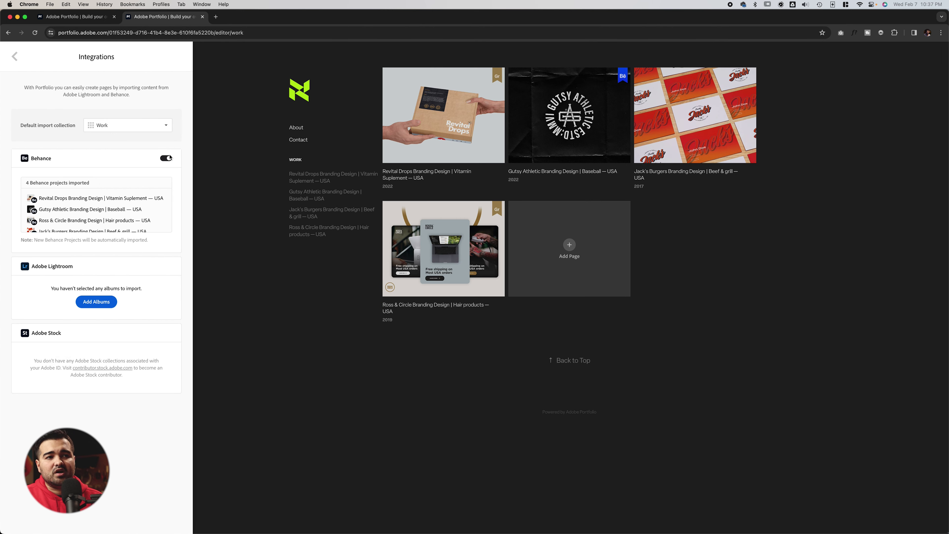
click(166, 158)
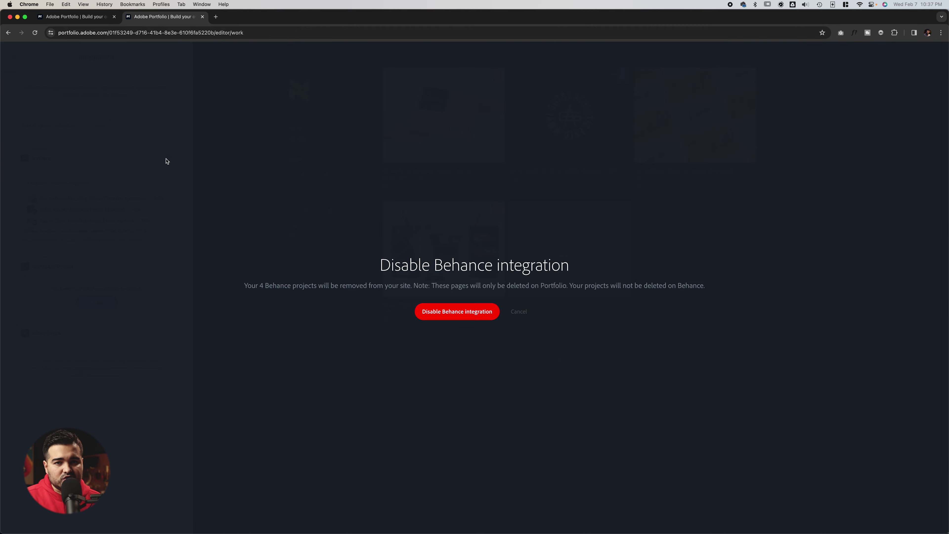
click(493, 318)
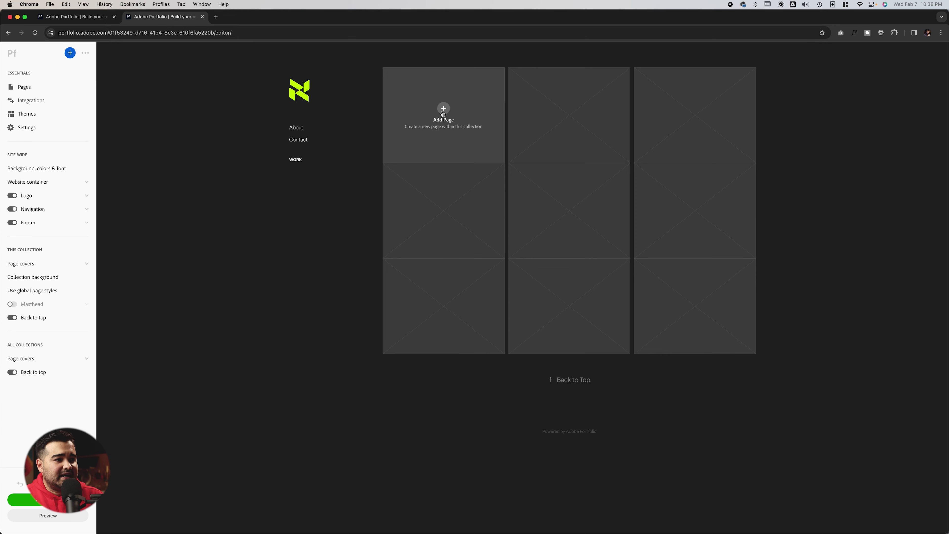
click(443, 111)
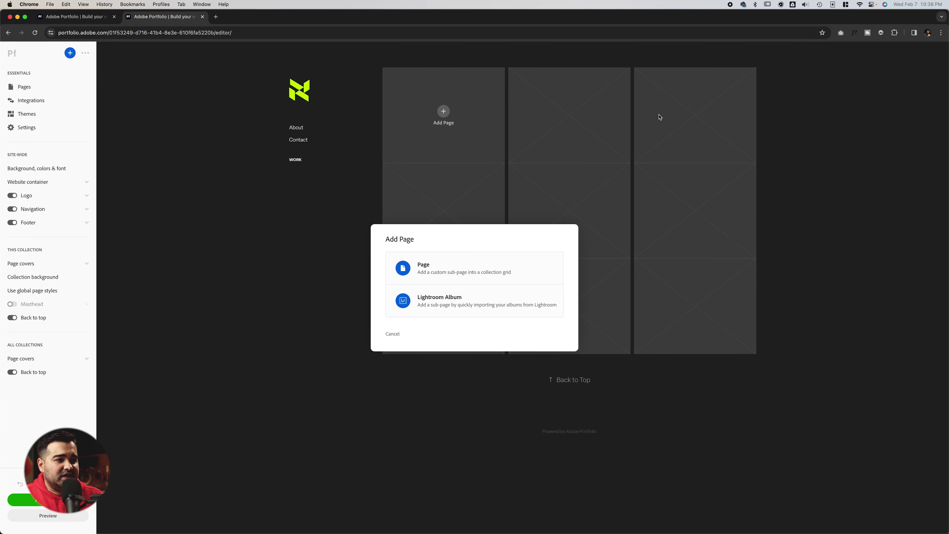
- Create a new custom page named Greenbin and head back to the Work page
click(462, 272)
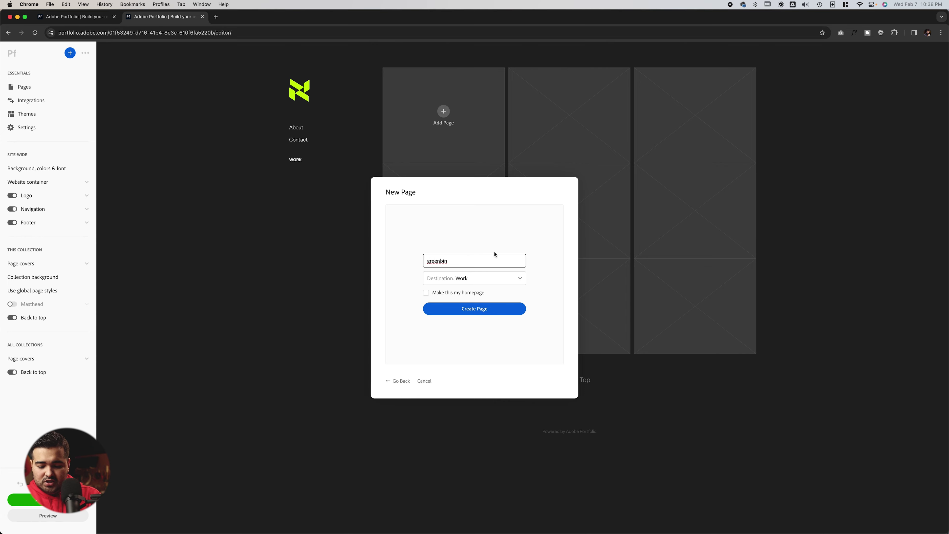
click(486, 308)
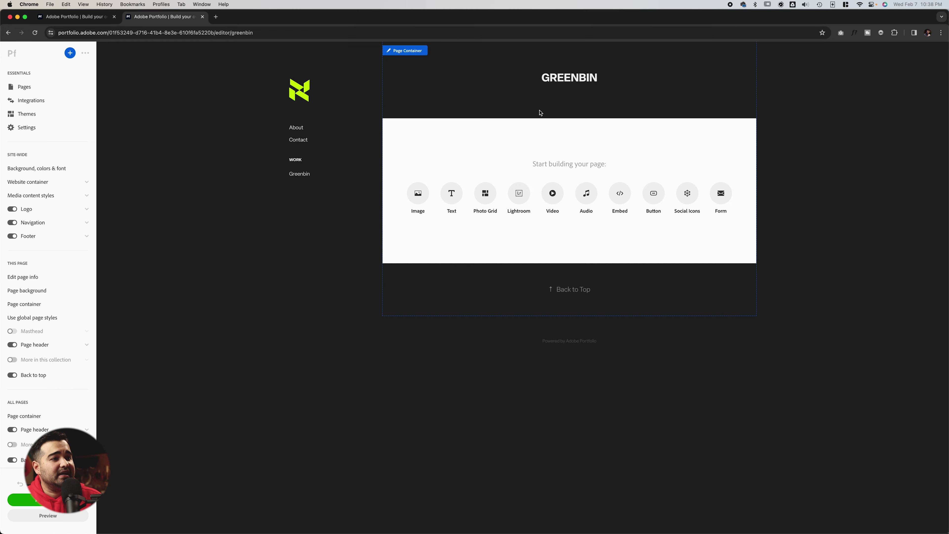
click(298, 93)
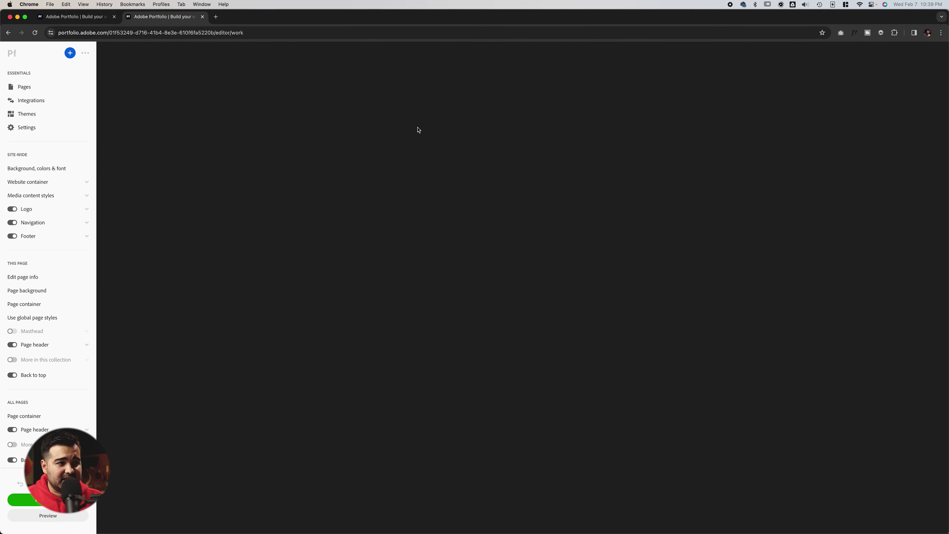
- Upload Green-bin-Cover.gif as the Greenbin project's cover
click(426, 84)
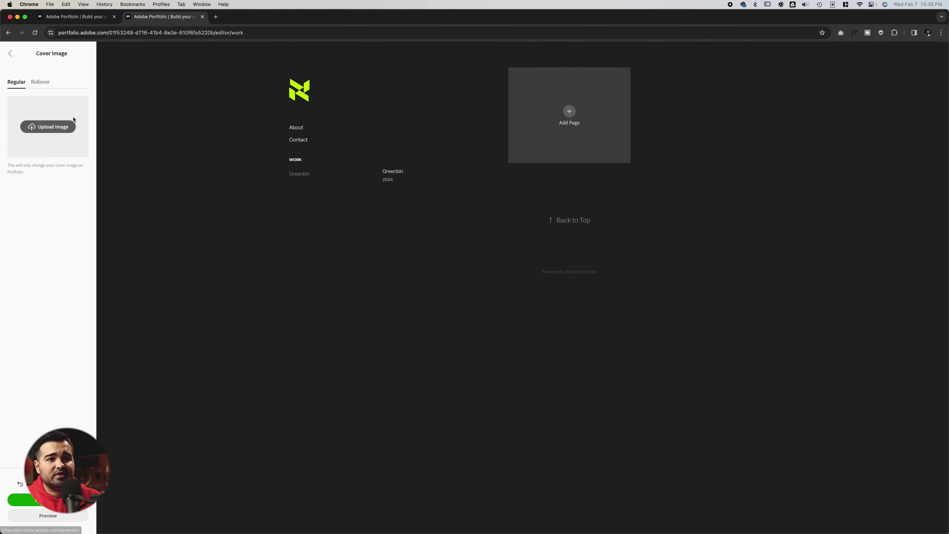
click(72, 124)
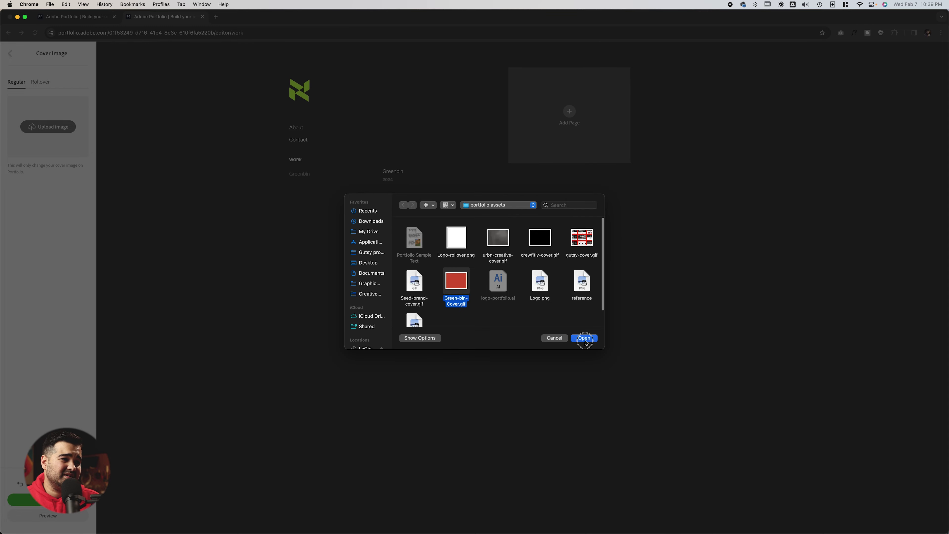
click(584, 338)
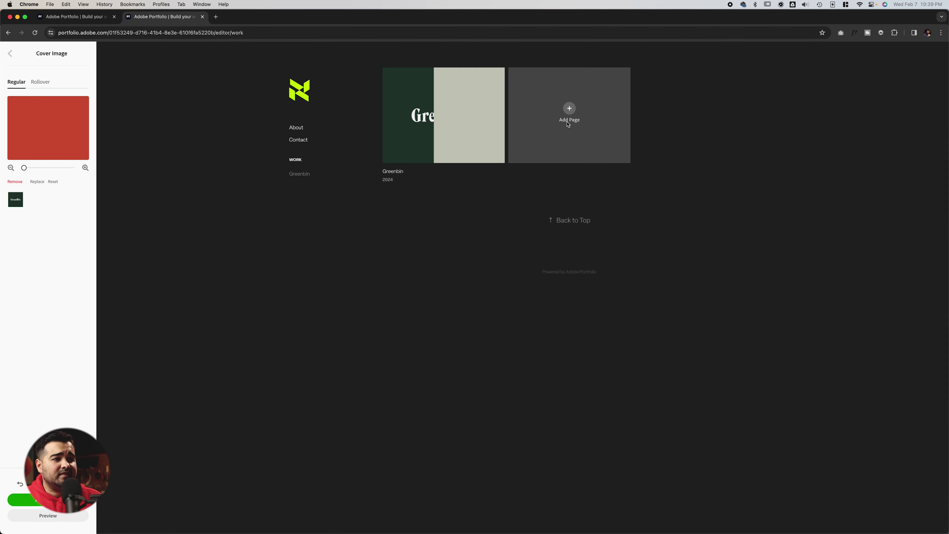
- Add a new custom page to Work and begin titling it 'urbn:cre'
click(568, 124)
click(423, 261)
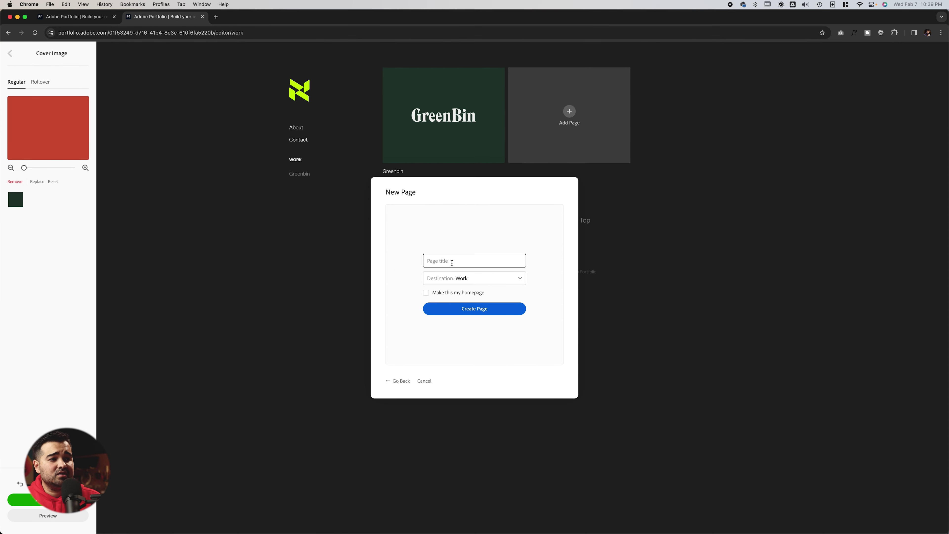
key(super+Tab)
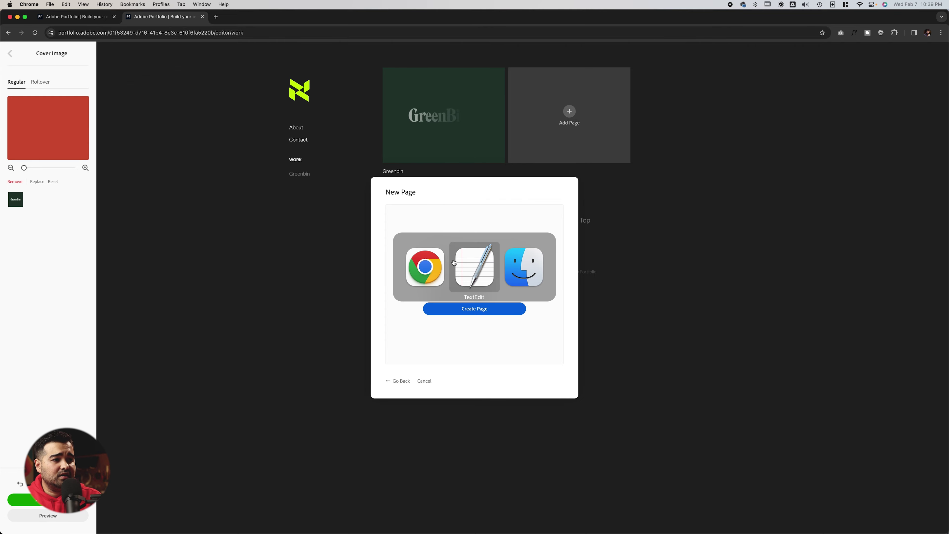
key(super+Tab)
key(super+Tab)
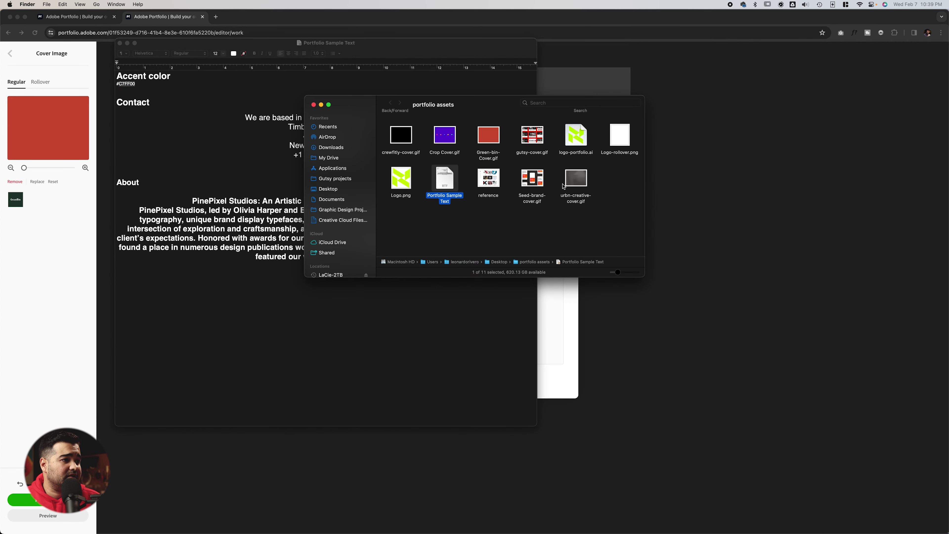
key(super+Tab)
key(super+Tab)
text(urbn)
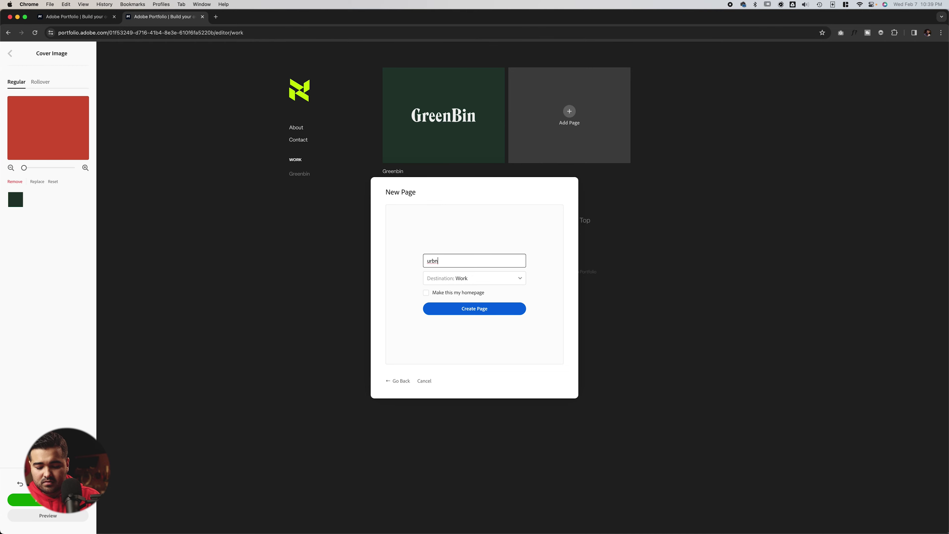
text(:creative)
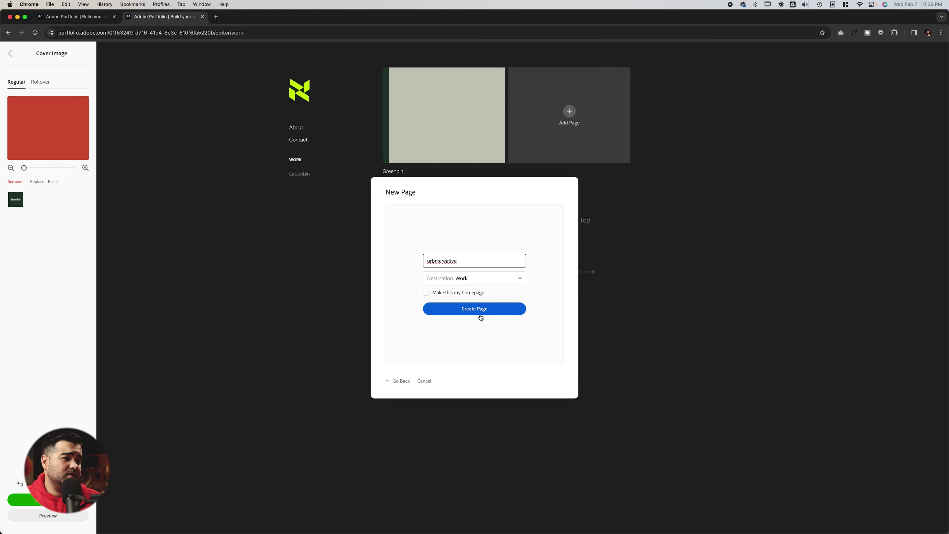
- Create the urbn:creative page, give it urbn-creative-cover.gif, and start another custom page
click(475, 308)
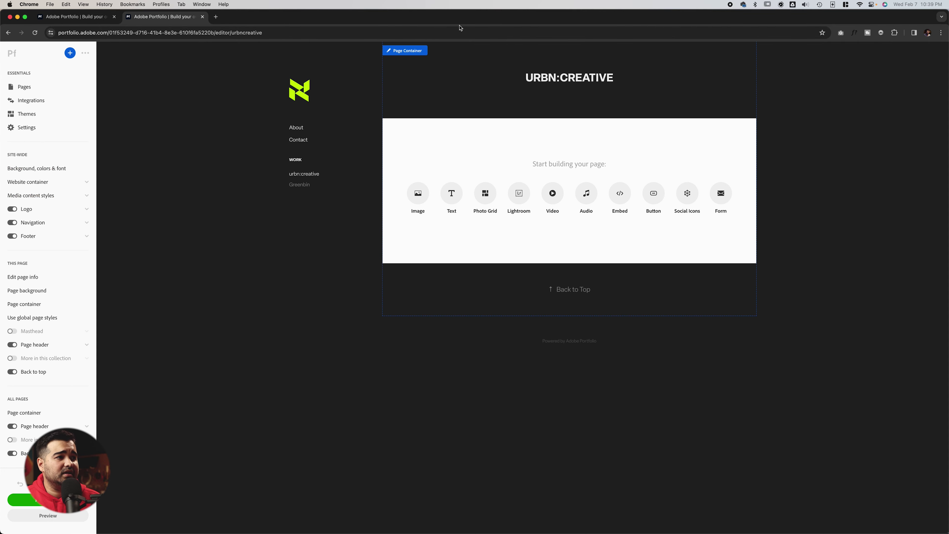
click(293, 89)
click(458, 83)
click(505, 243)
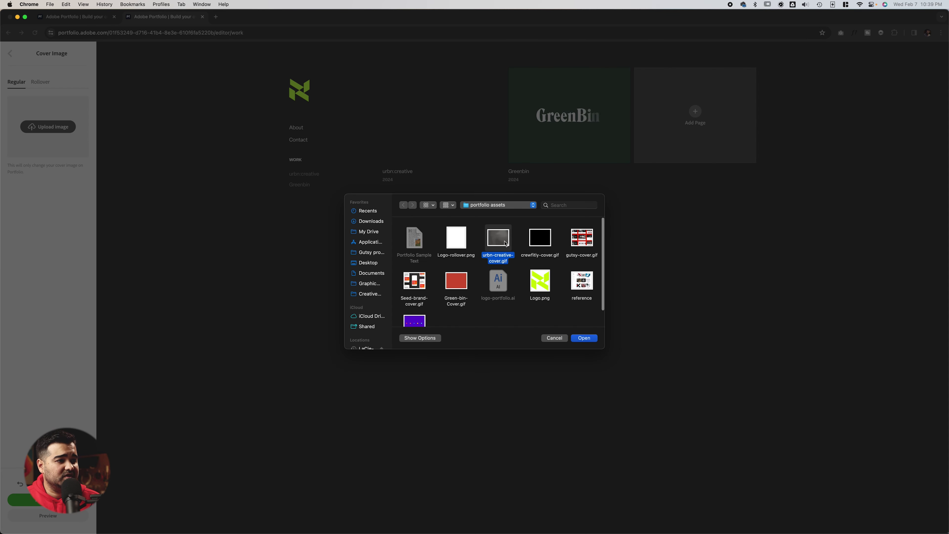
click(585, 338)
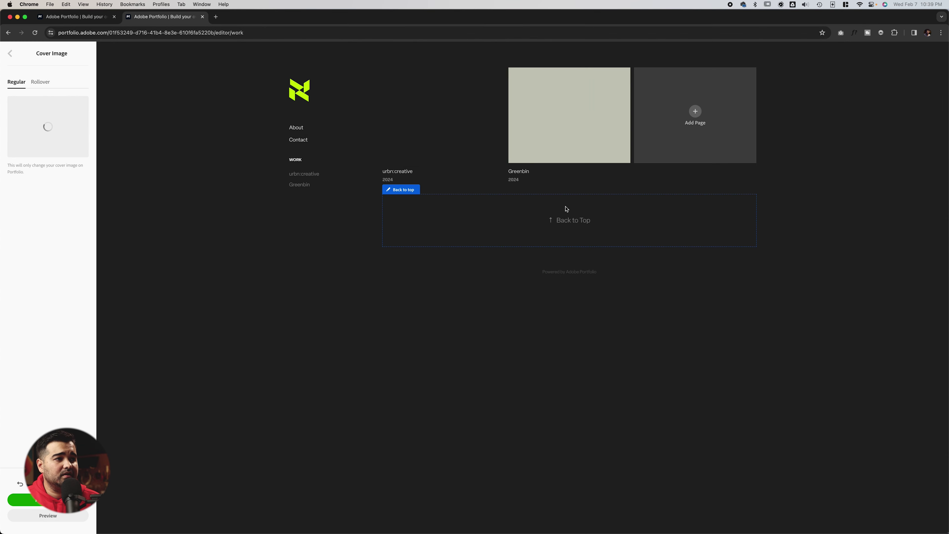
click(695, 112)
click(448, 255)
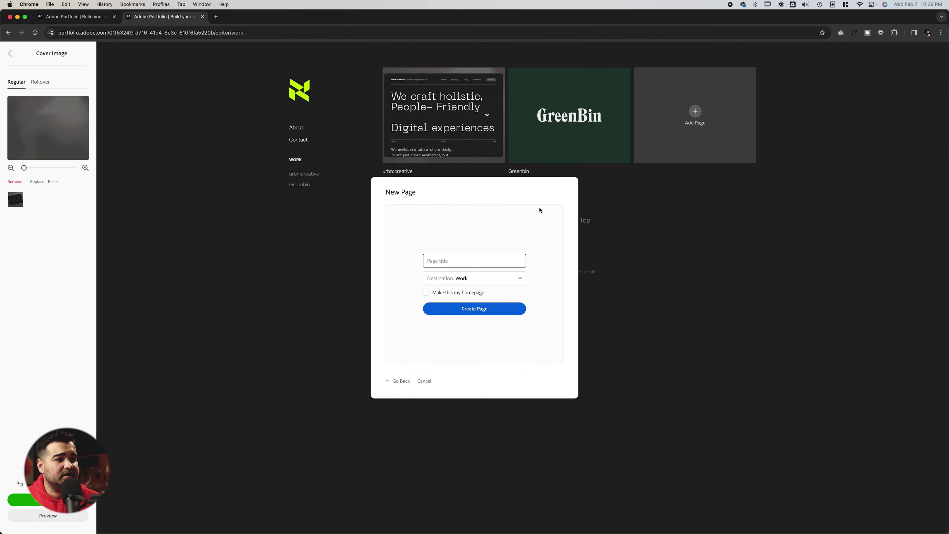
- Create the Crop project page and upload its purple cover image
text(Tags)
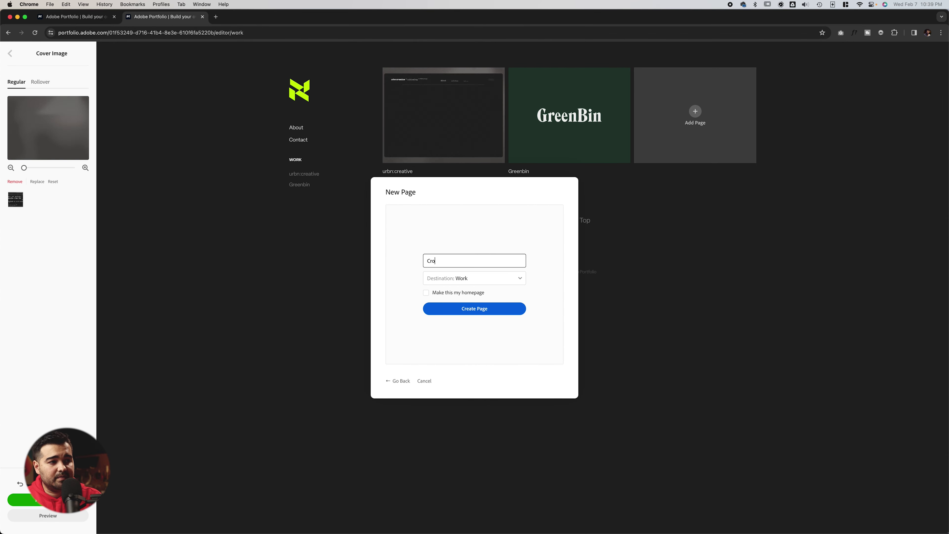
click(452, 308)
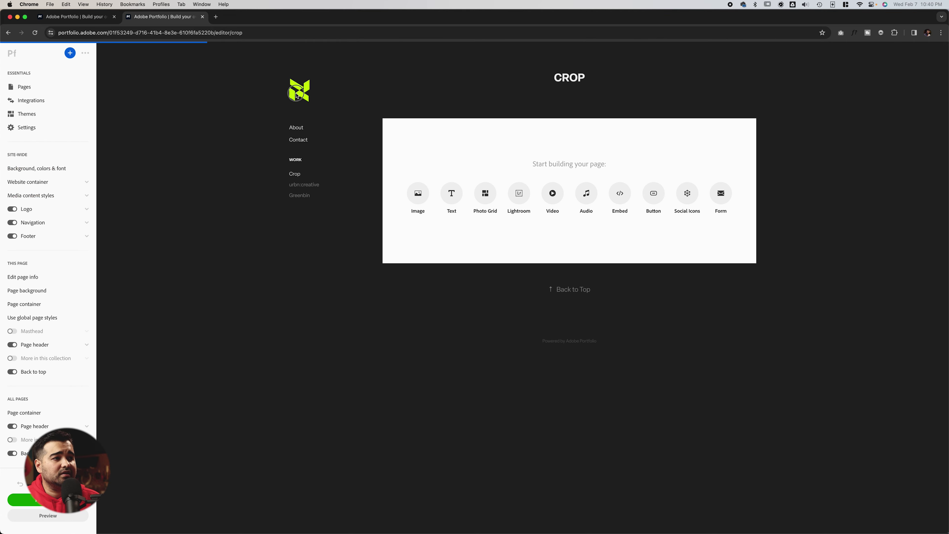
click(426, 83)
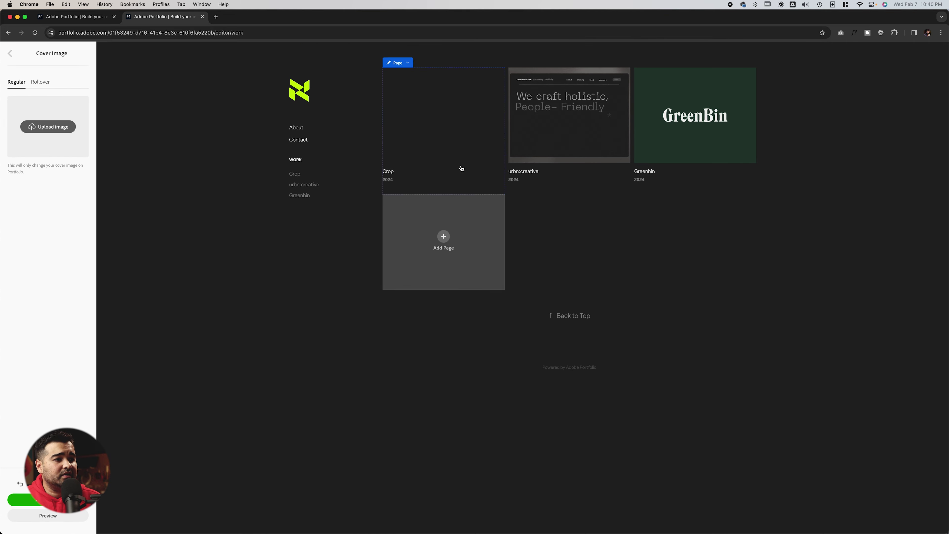
click(414, 320)
click(582, 338)
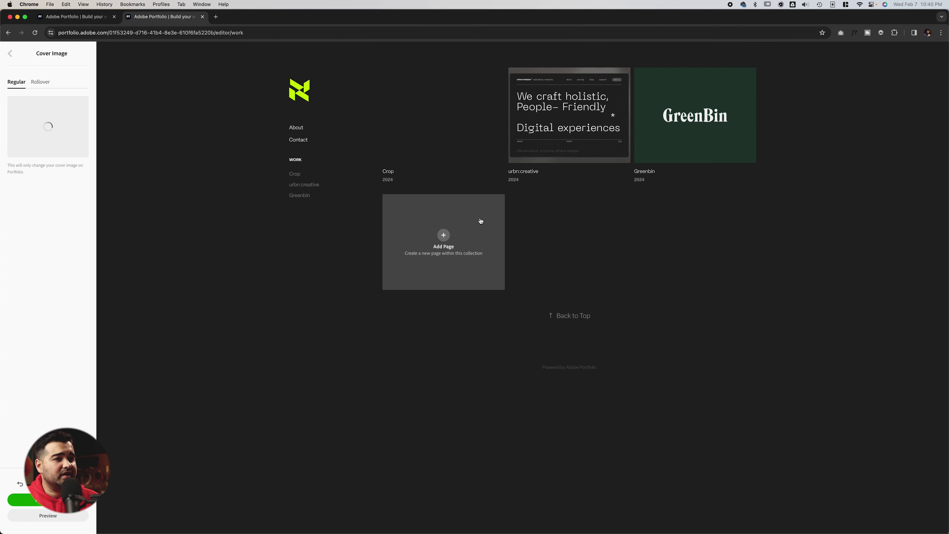
- Add a Crewfitly page to Work with crewfitly-cover.gif as its cover
click(449, 237)
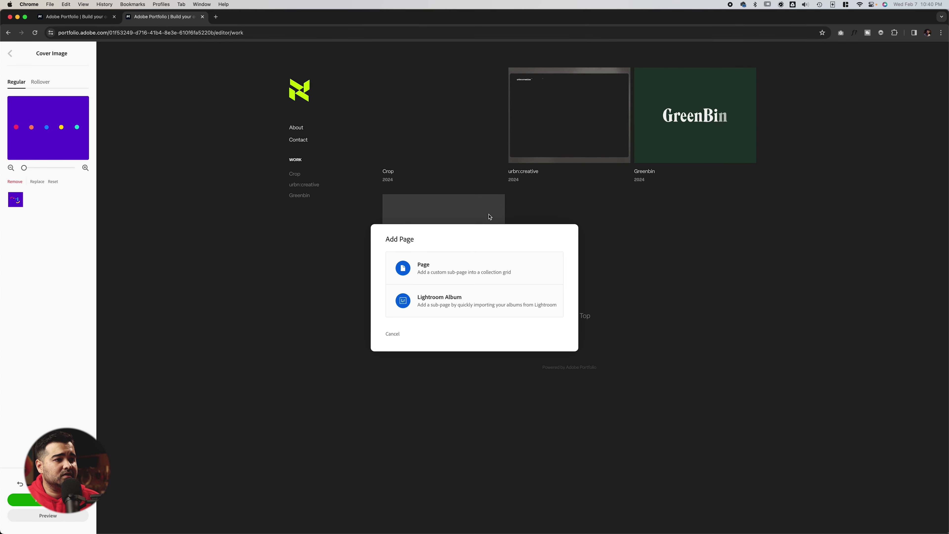
click(482, 268)
text(Crewfitly)
click(486, 312)
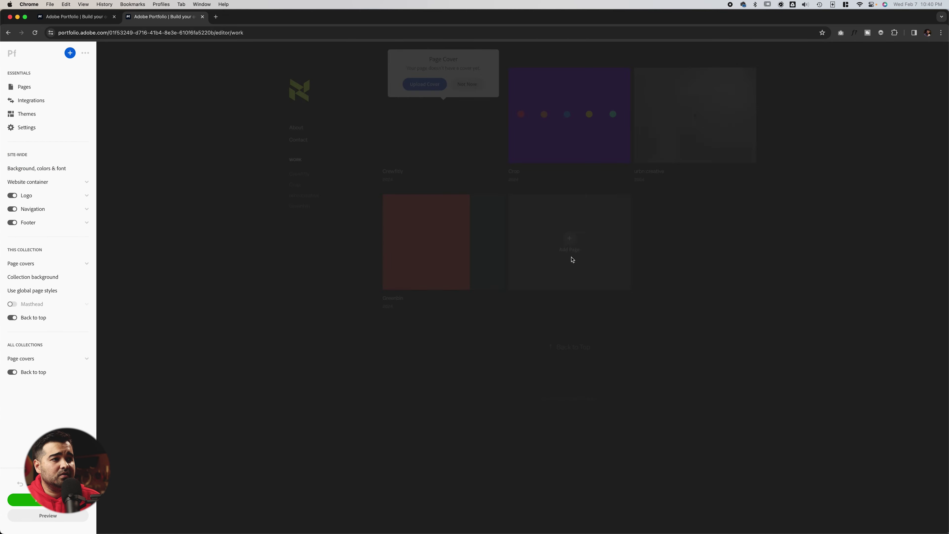
click(428, 84)
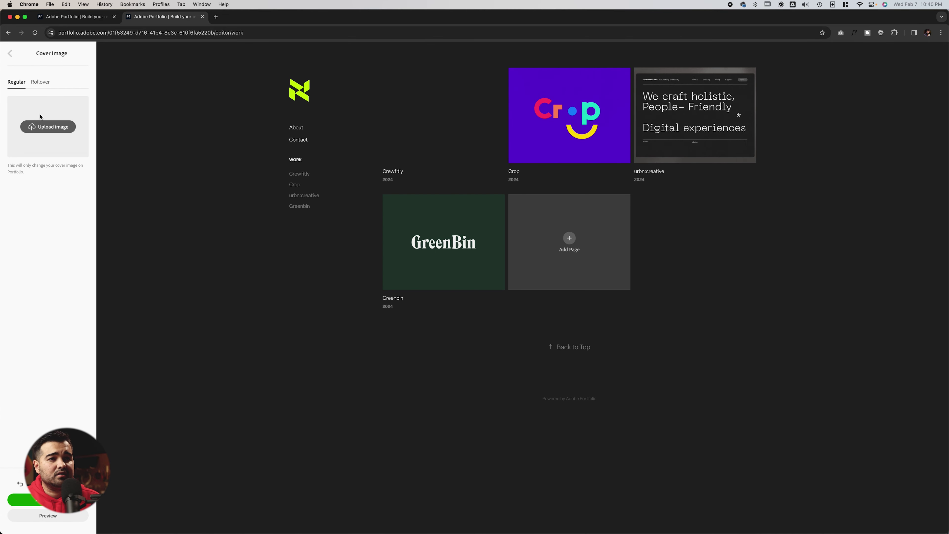
click(41, 127)
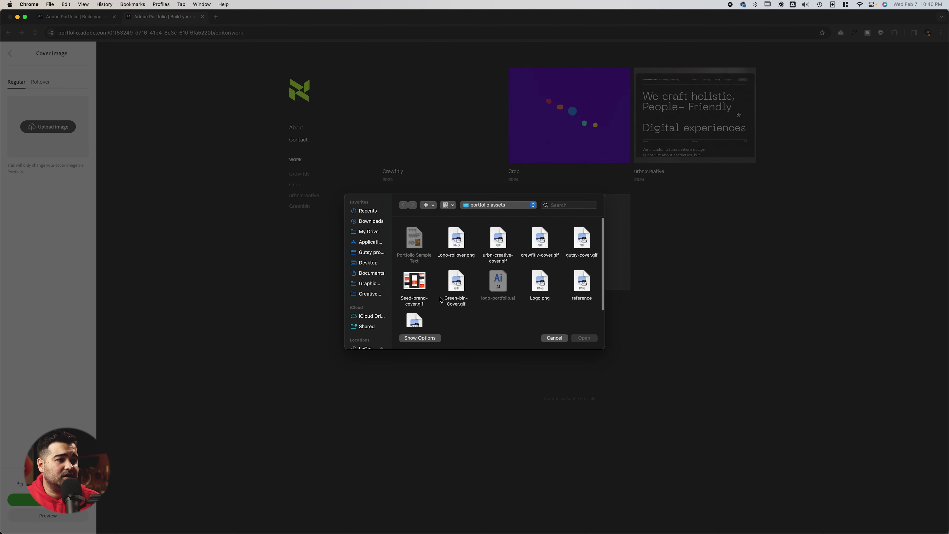
double_click(544, 240)
click(608, 240)
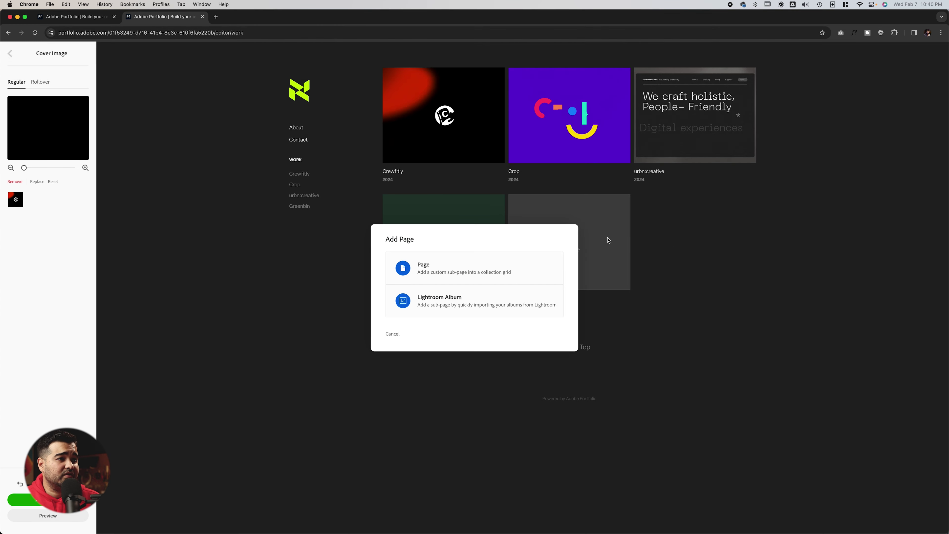
- Create a new custom page titled 'Seedling' for Seed Brand and return to Work
click(462, 269)
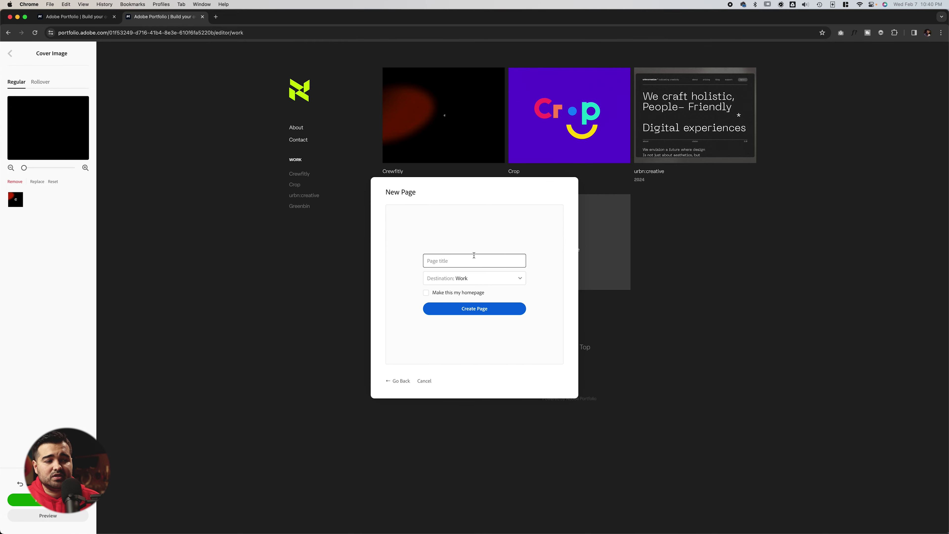
key(super+Tab)
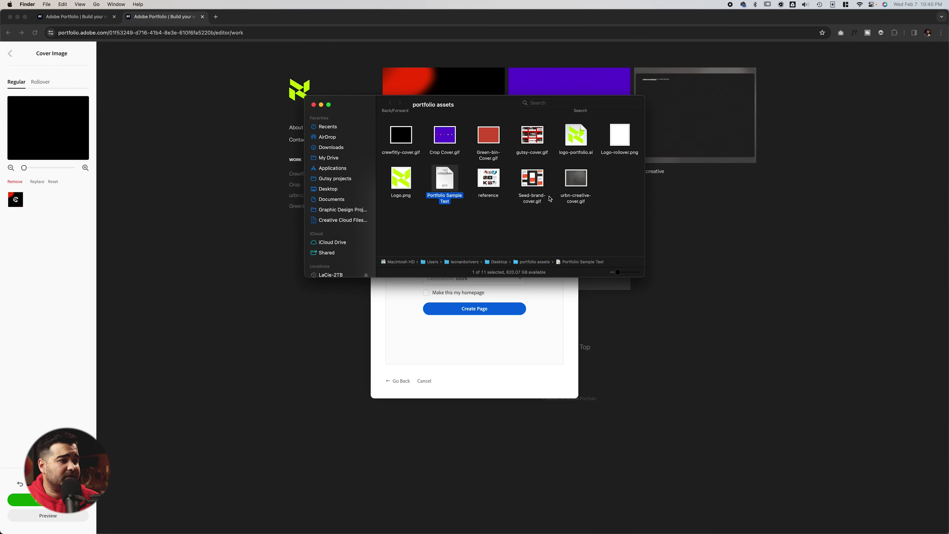
key(super+Tab)
text(Seedling)
click(468, 308)
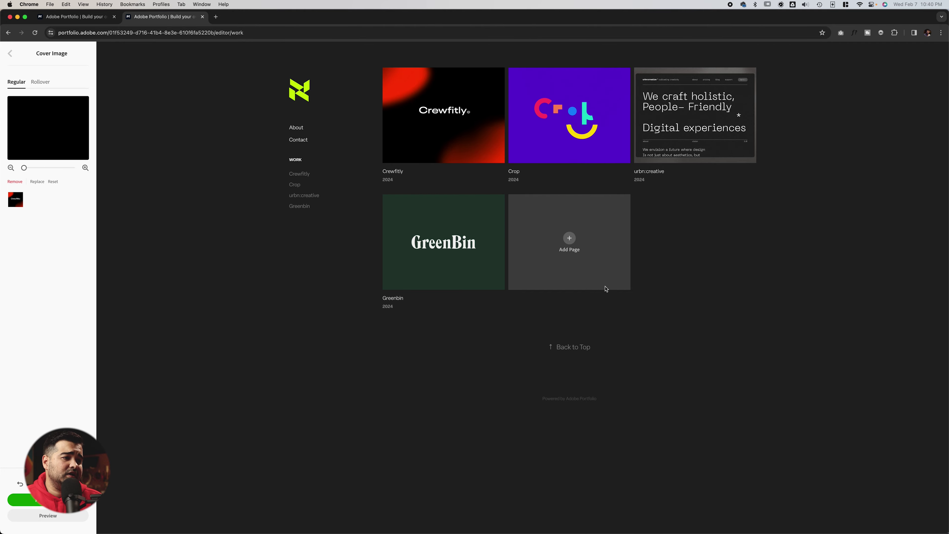
click(299, 91)
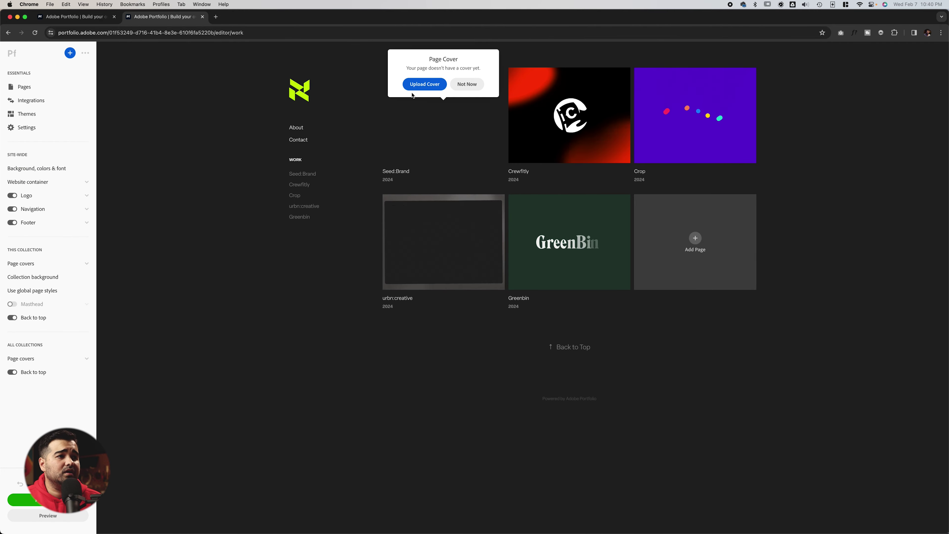
- Upload Seed-brand-cover.gif as the Seed Brand cover
click(423, 84)
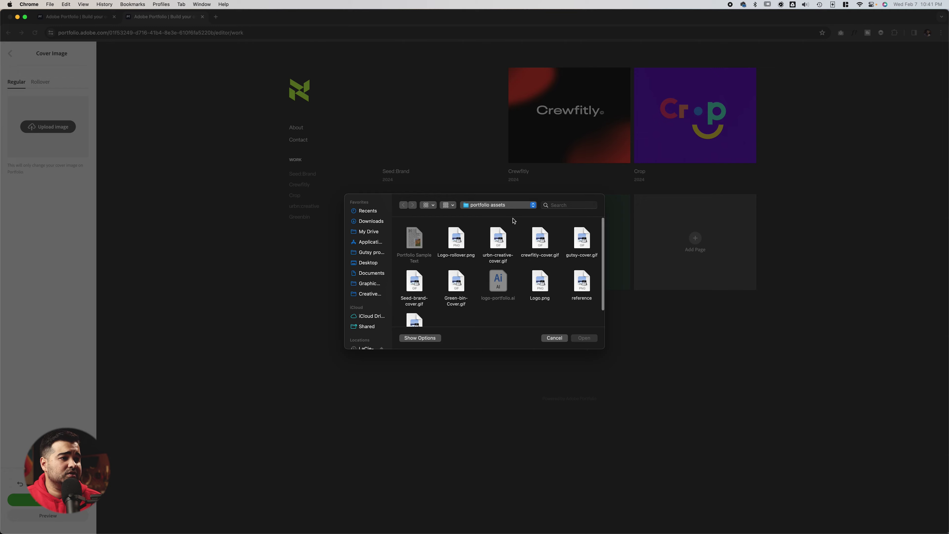
click(415, 284)
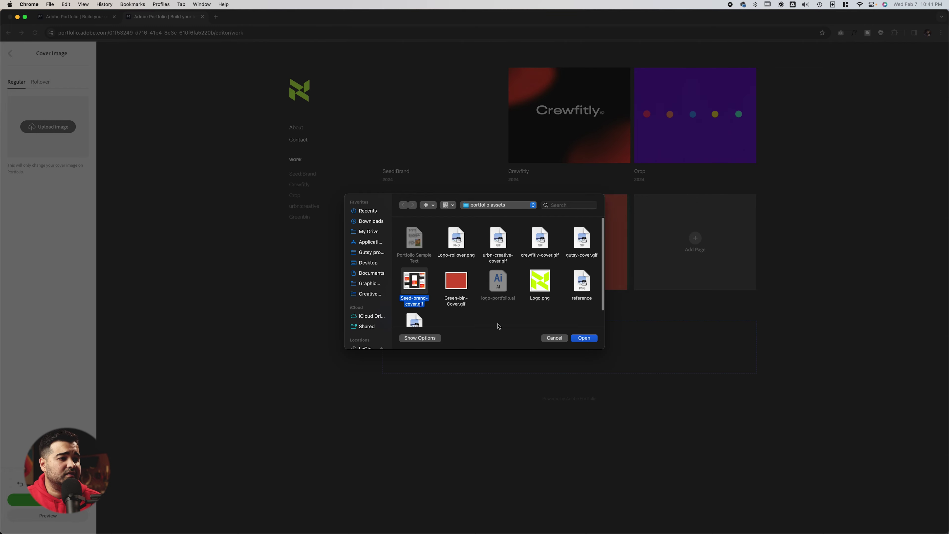
click(584, 337)
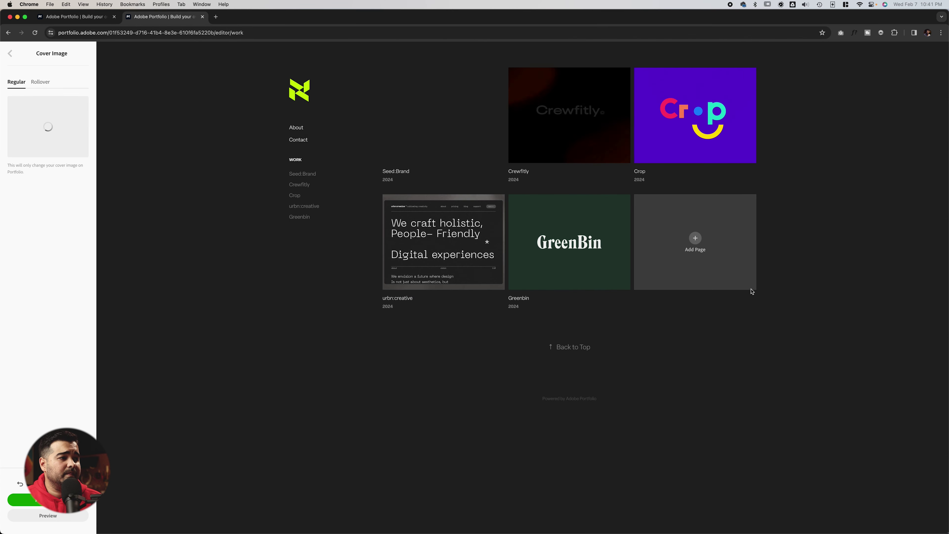
key(super+Tab)
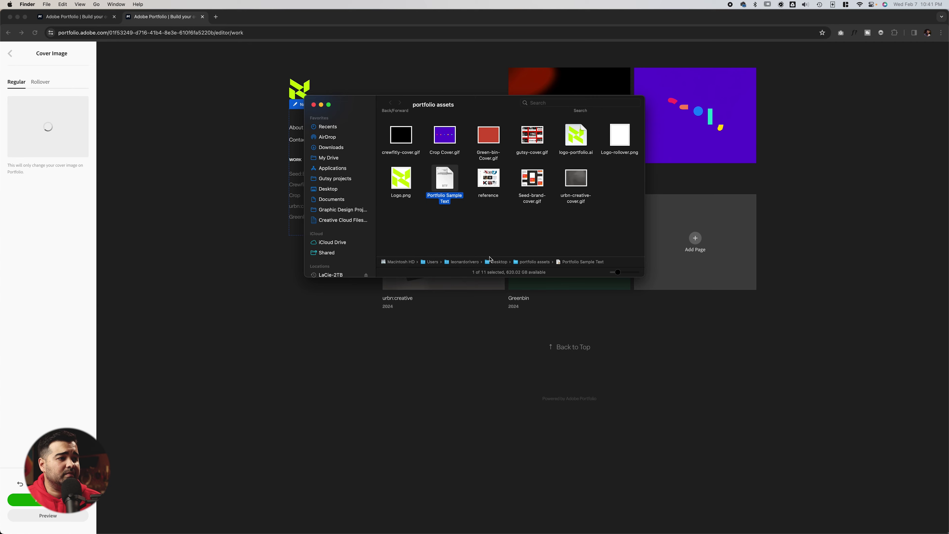
click(430, 396)
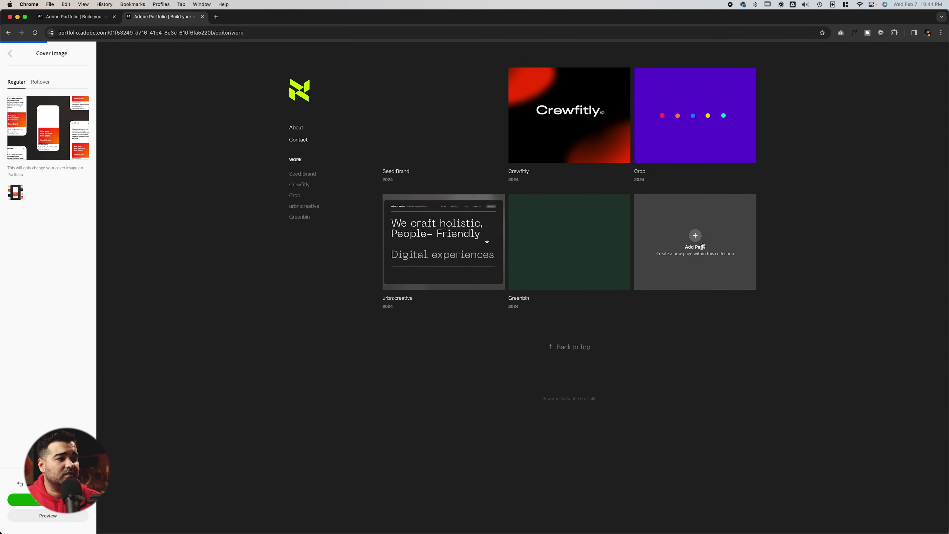
- Create a custom page named 'Gutsy Athletic' and return to the Work grid
click(699, 247)
click(437, 264)
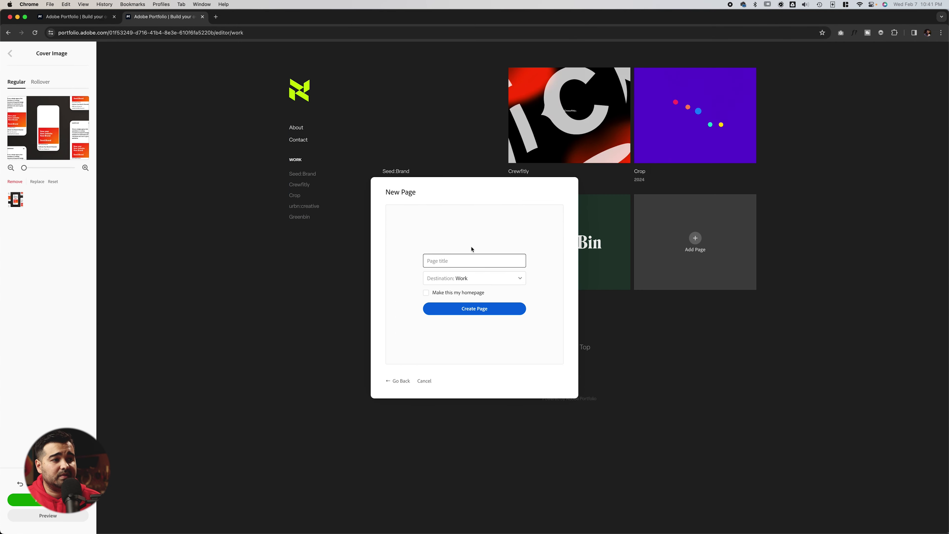
text(Gutsy)
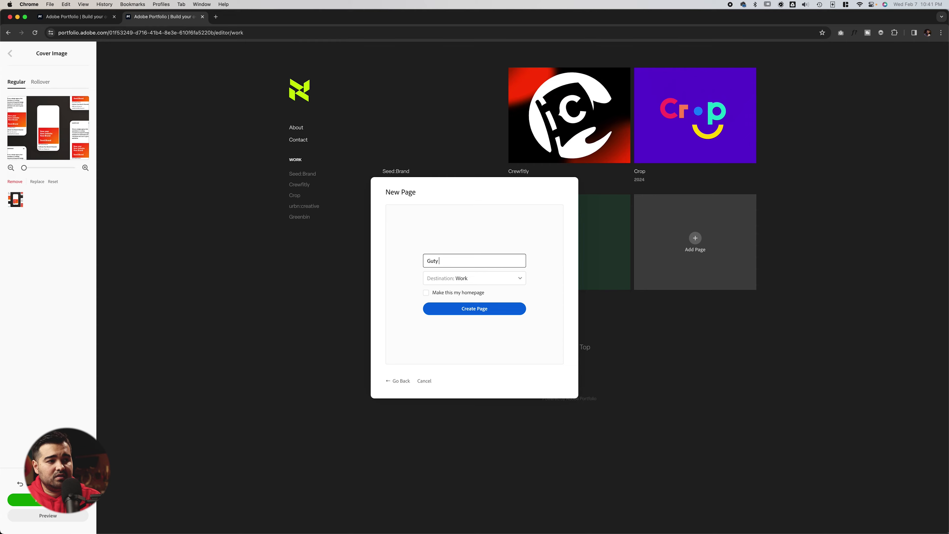
text( Athletic)
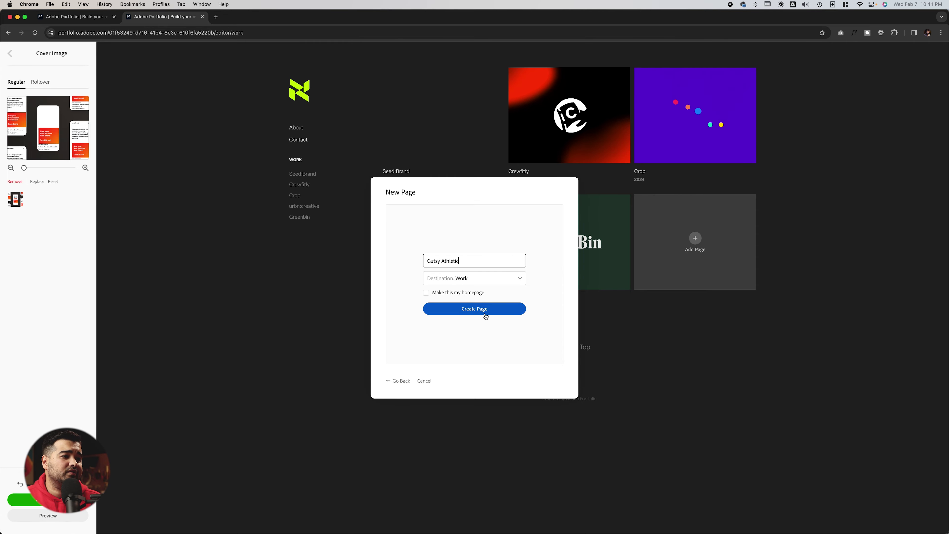
click(486, 315)
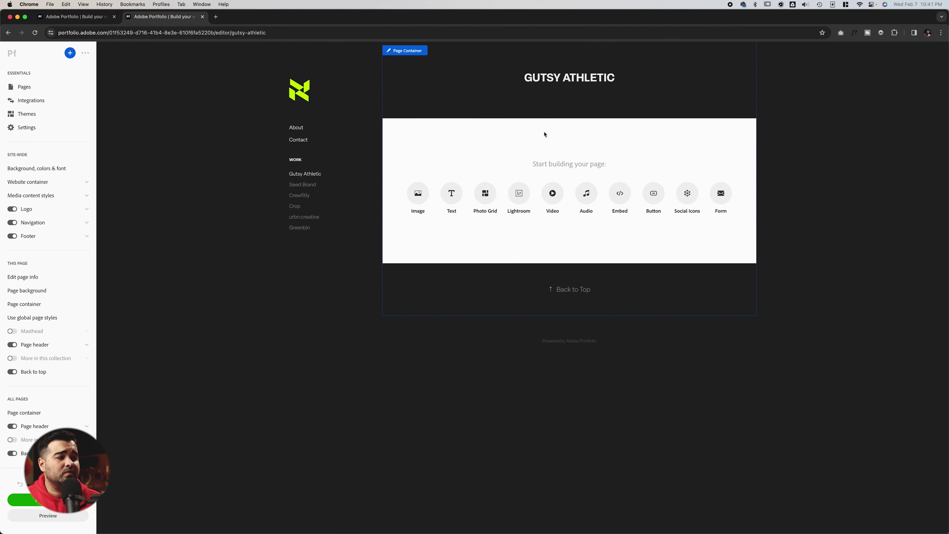
click(302, 93)
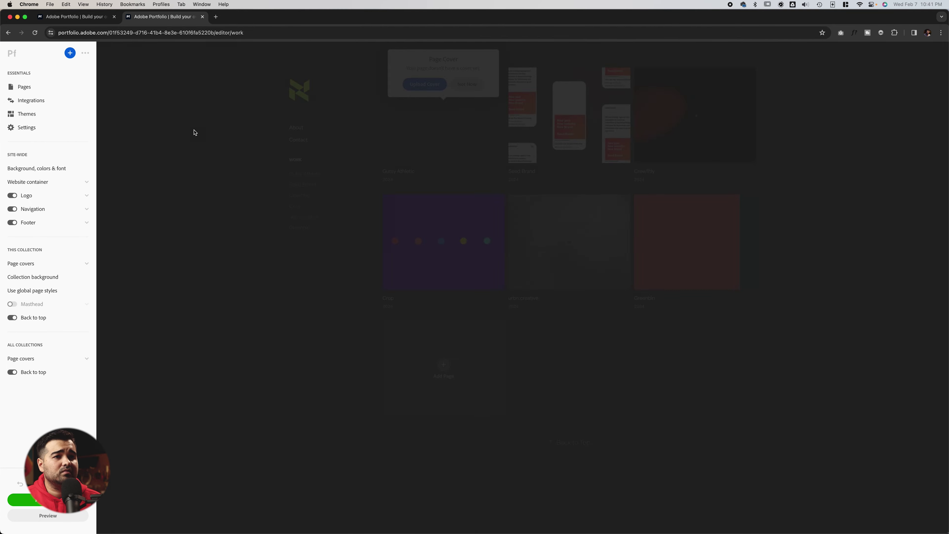
- Upload gutsy-cover.gif as the Gutsy Athletic cover image
click(435, 84)
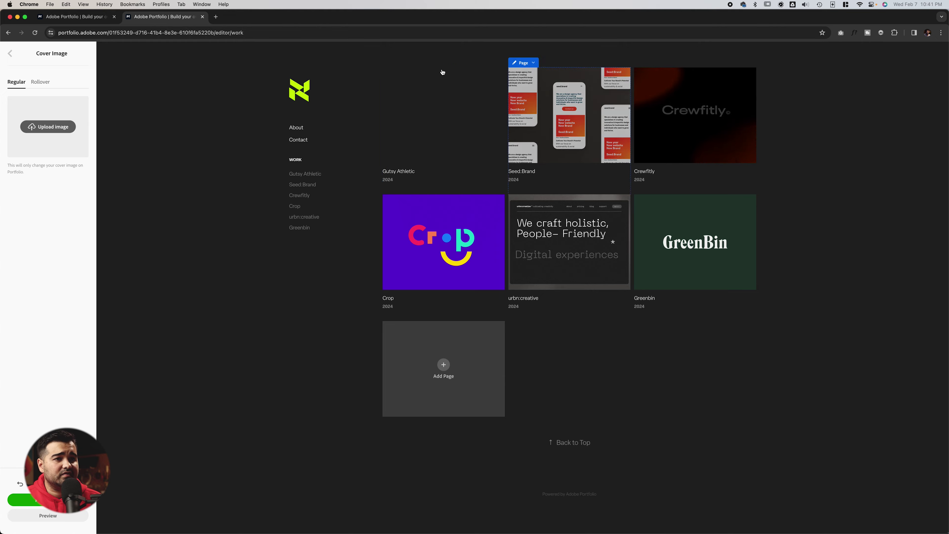
click(50, 125)
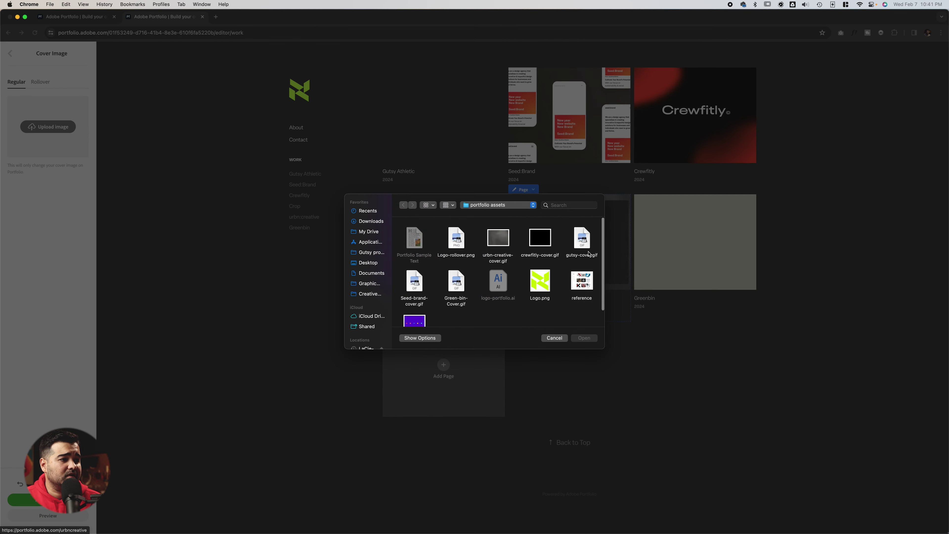
click(582, 239)
click(590, 338)
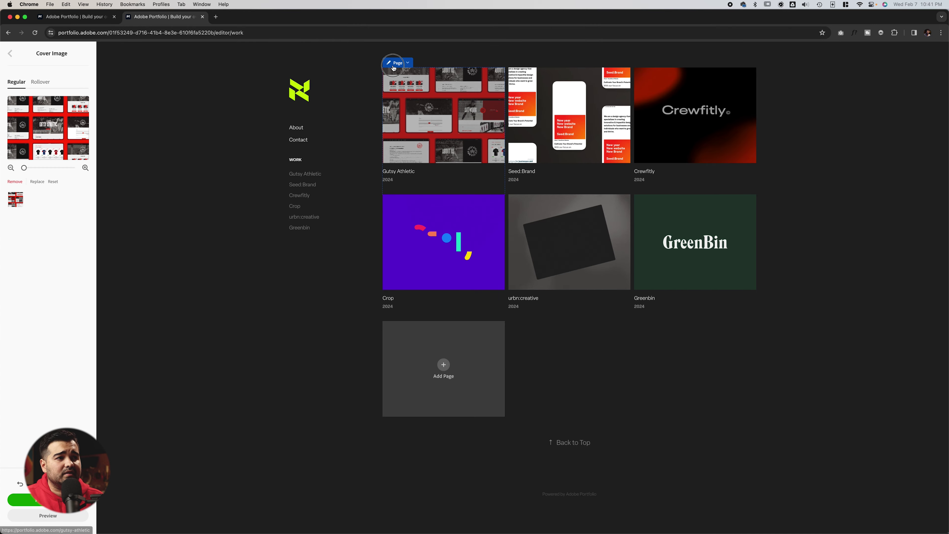
click(397, 63)
- Turn off Page dates in the page covers' Text container settings
click(237, 142)
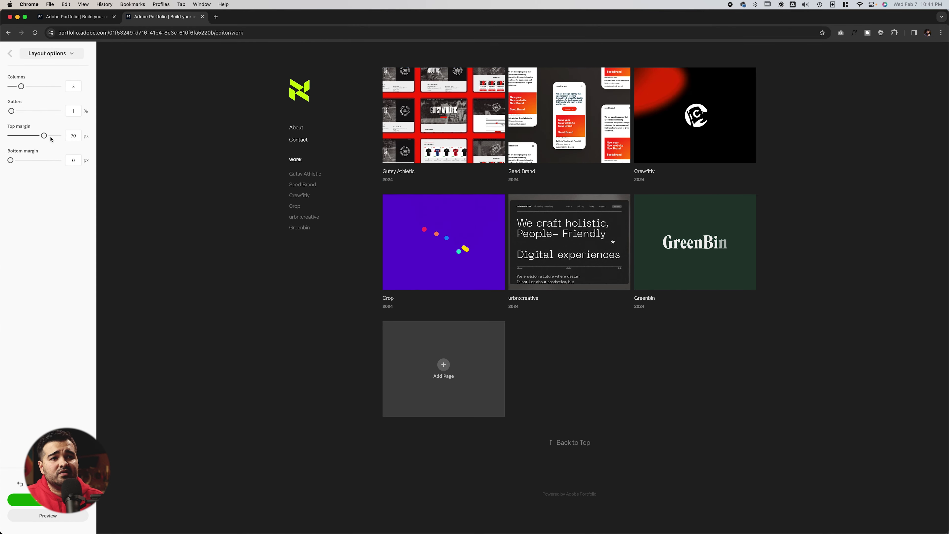
click(53, 54)
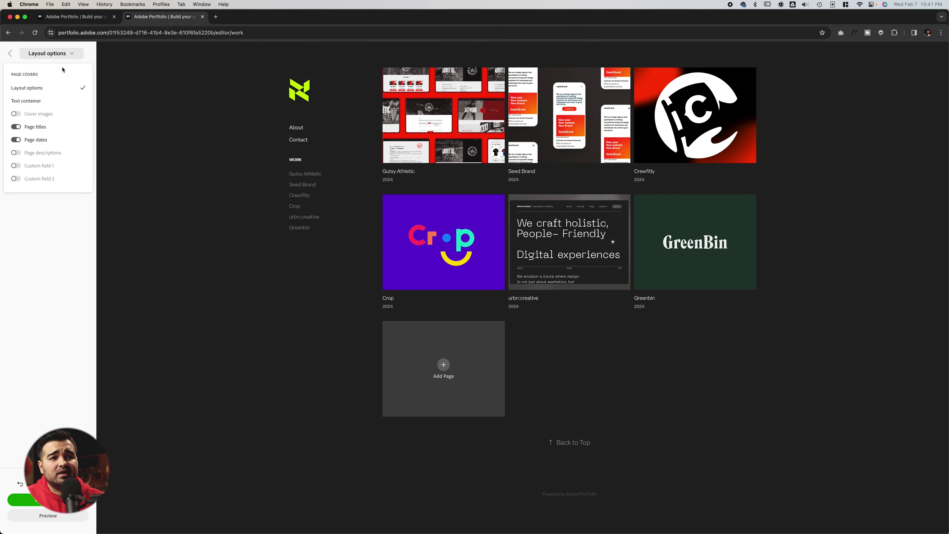
click(56, 100)
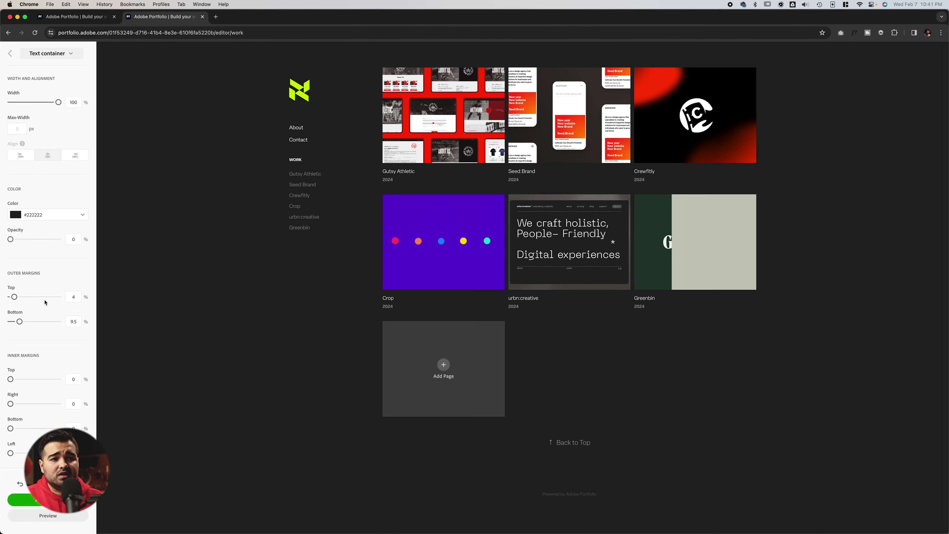
scroll(37, 326, down, 1)
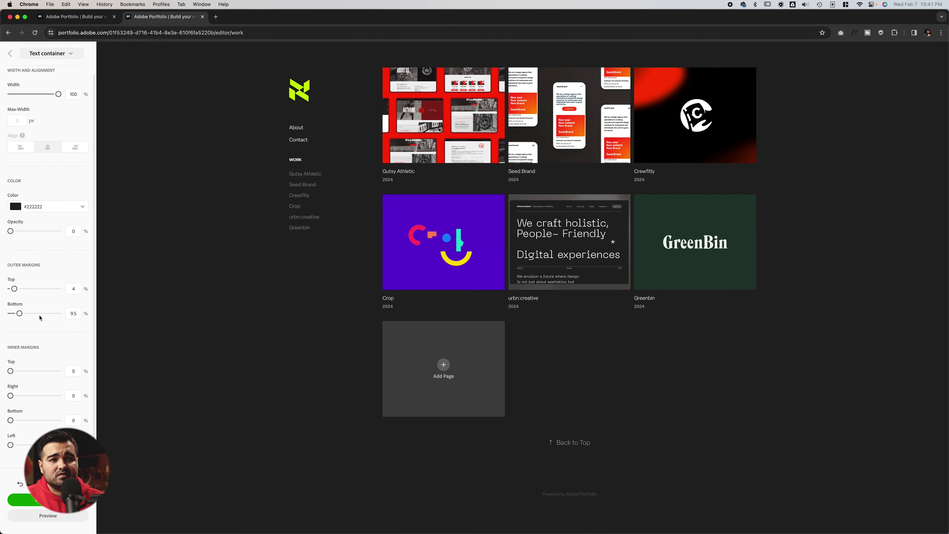
click(60, 55)
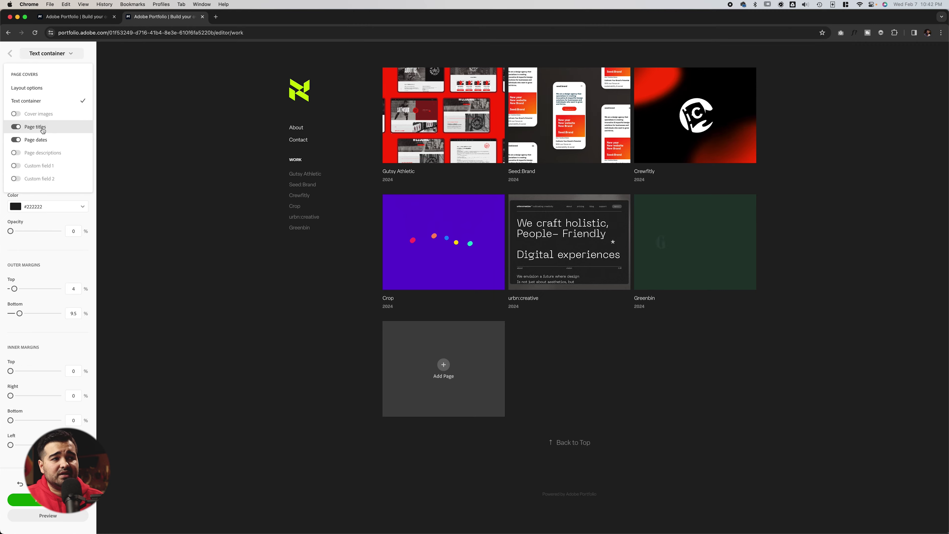
click(16, 140)
click(36, 127)
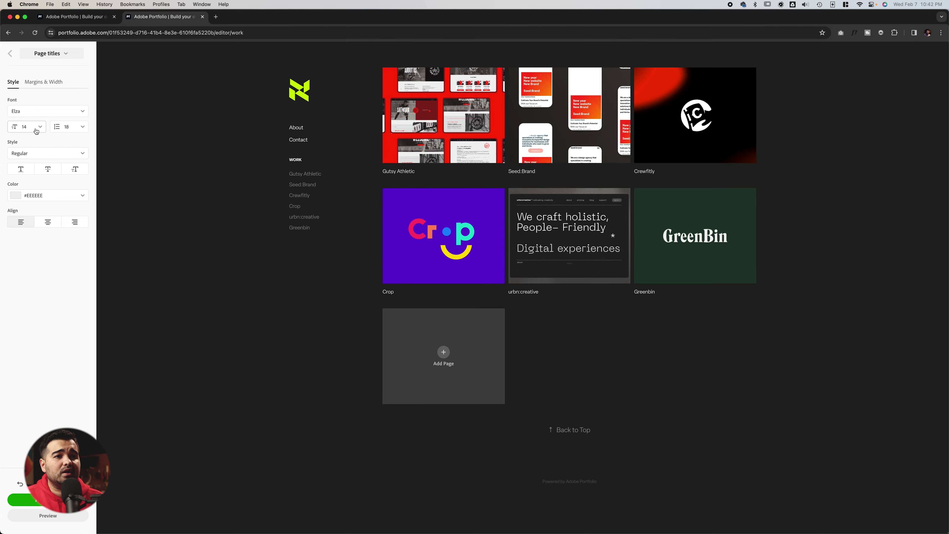
- Set the Work grid title size to 24 with a 28 line height
click(36, 129)
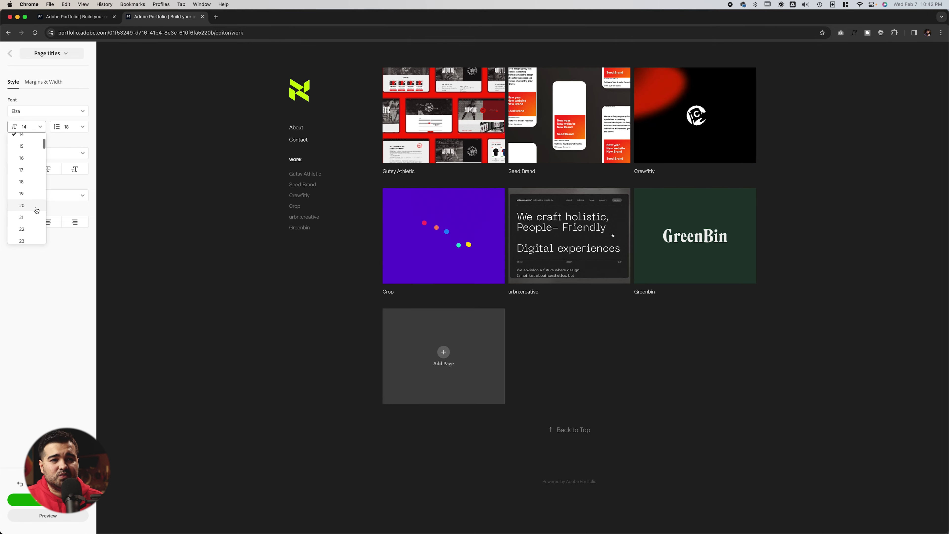
scroll(37, 210, down, 1)
click(36, 217)
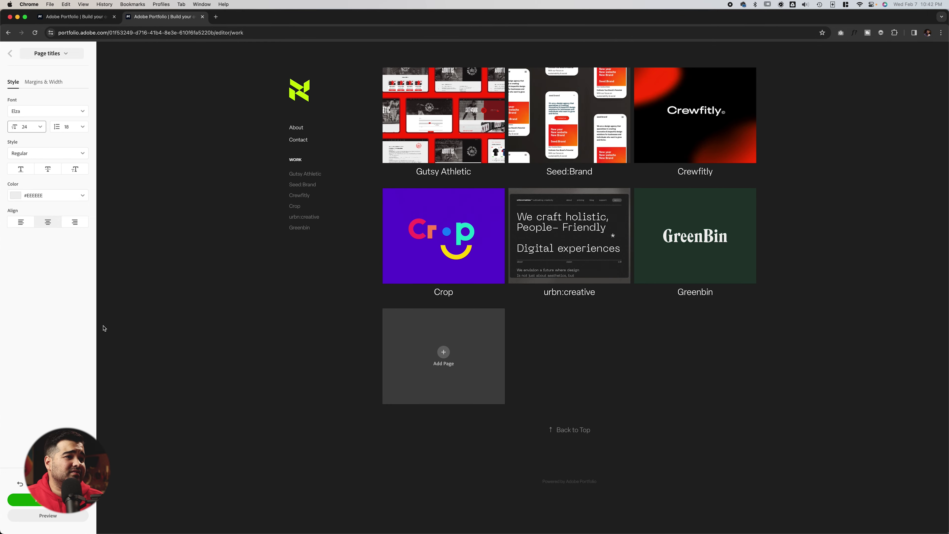
click(70, 127)
scroll(71, 228, down, 1)
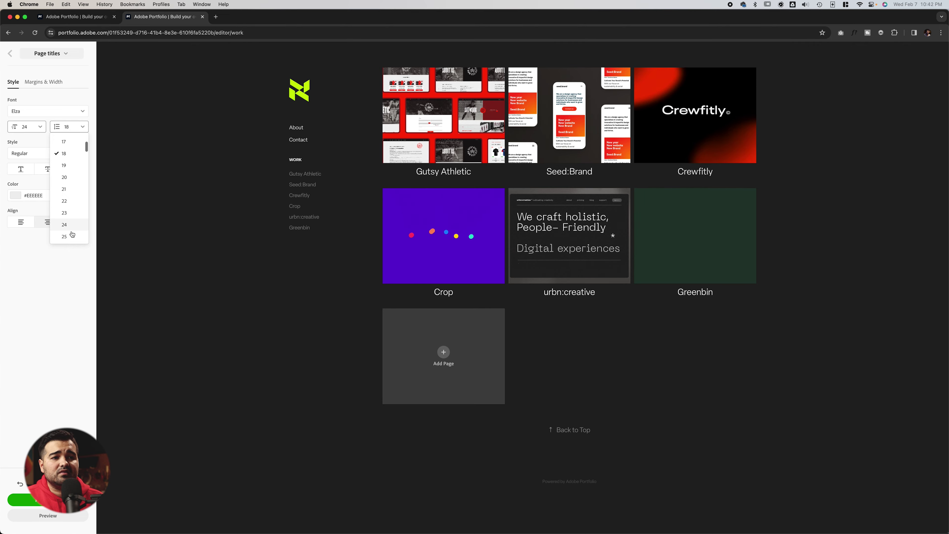
click(72, 230)
click(69, 127)
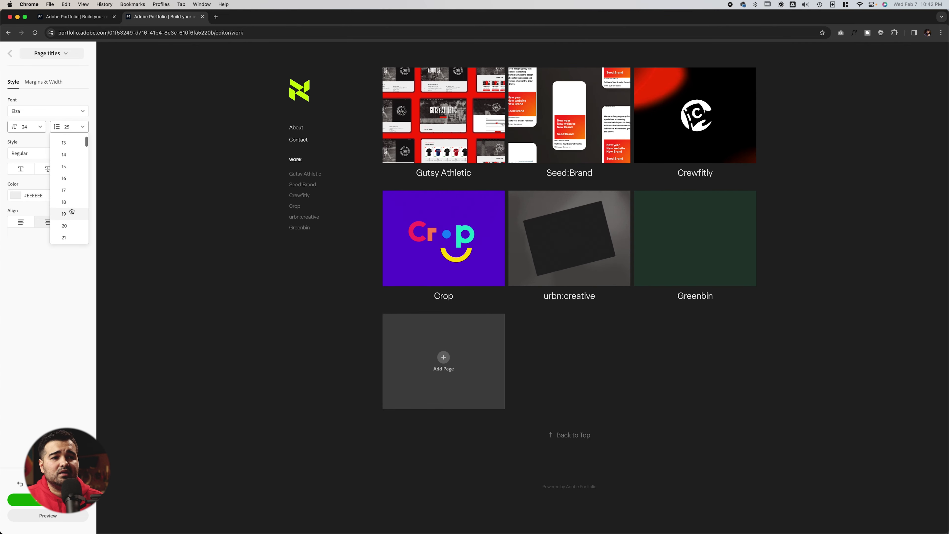
click(69, 212)
- Change the title weight, trying Medium and then Semibold
click(52, 156)
scroll(57, 216, down, 2)
click(57, 217)
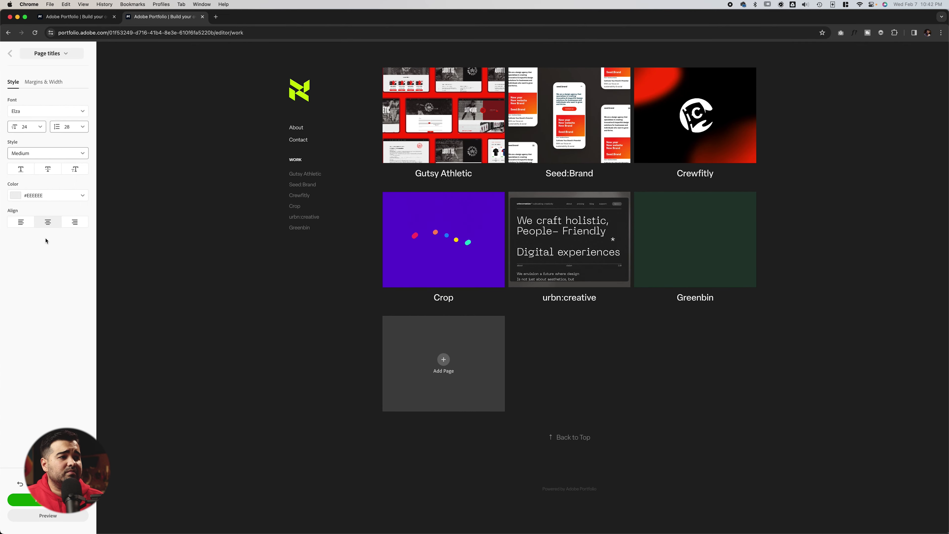
click(48, 153)
scroll(42, 239, down, 2)
click(42, 248)
click(52, 157)
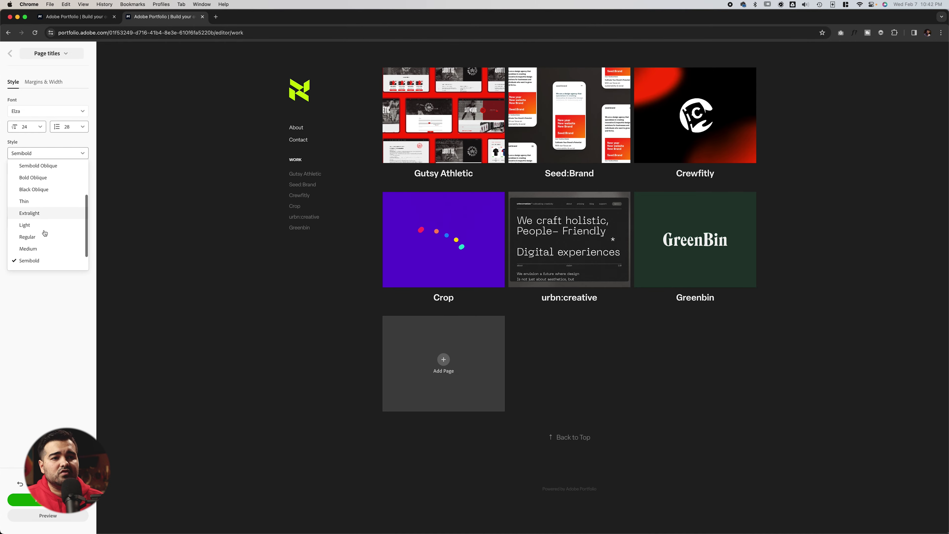
click(45, 249)
- Raise the title font size to 26
click(27, 126)
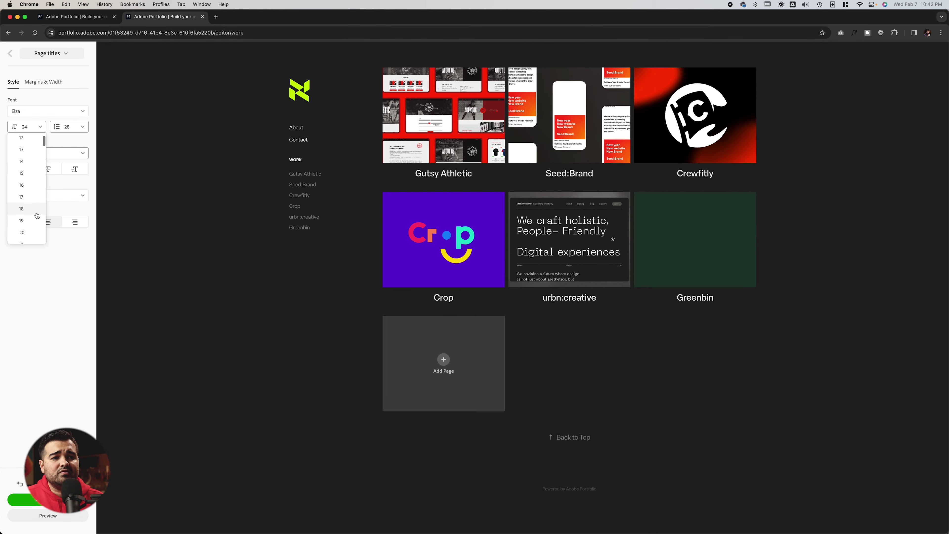
scroll(30, 194, down, 2)
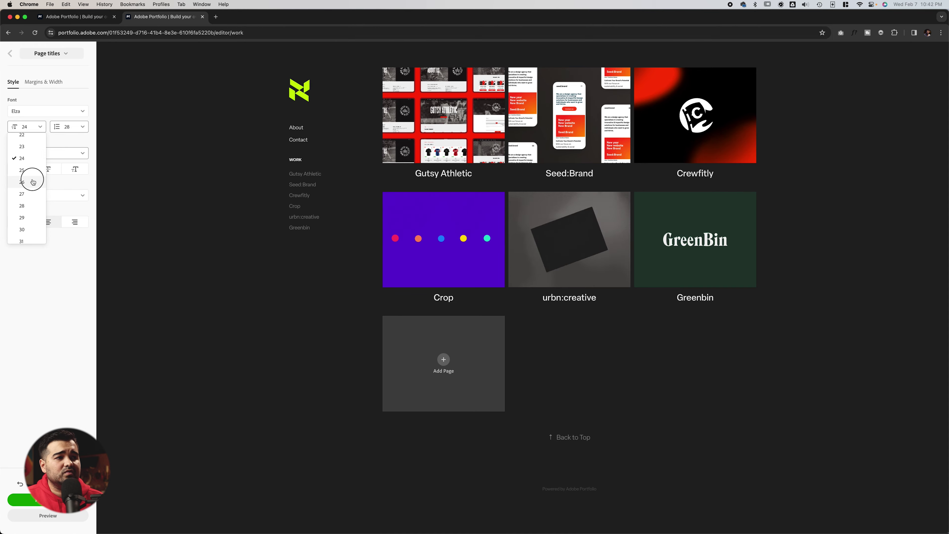
click(29, 179)
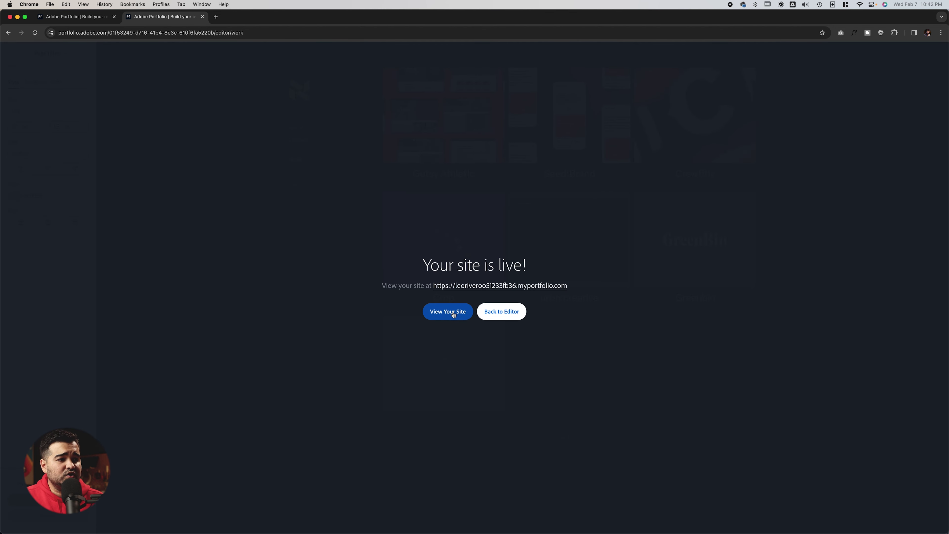
- View the live site from the 'Your site is live!' screen
click(452, 309)
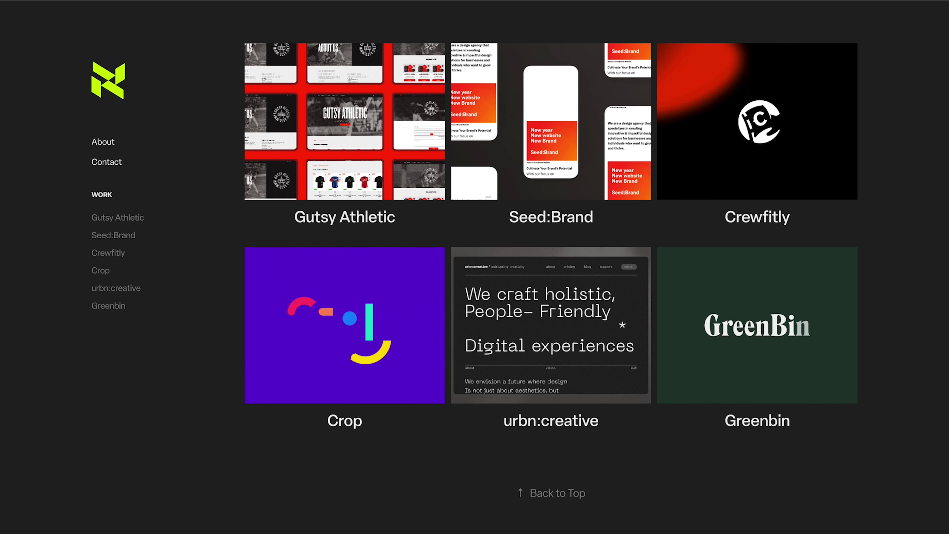